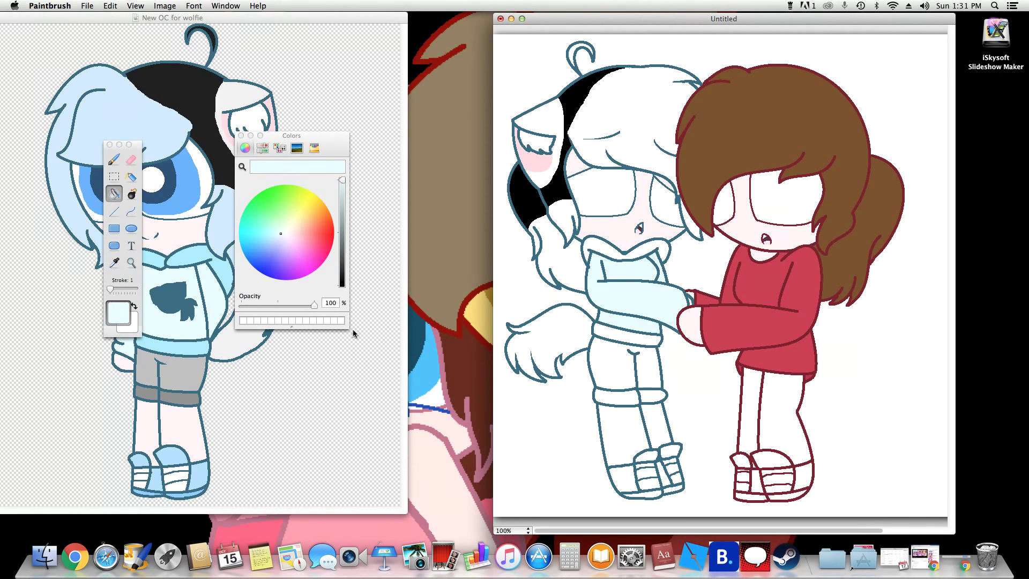
Sample the hoodie trim's light cyan from the reference character and fill the blue-outlined character's hoodie hem and collar with it
left_click(114, 264)
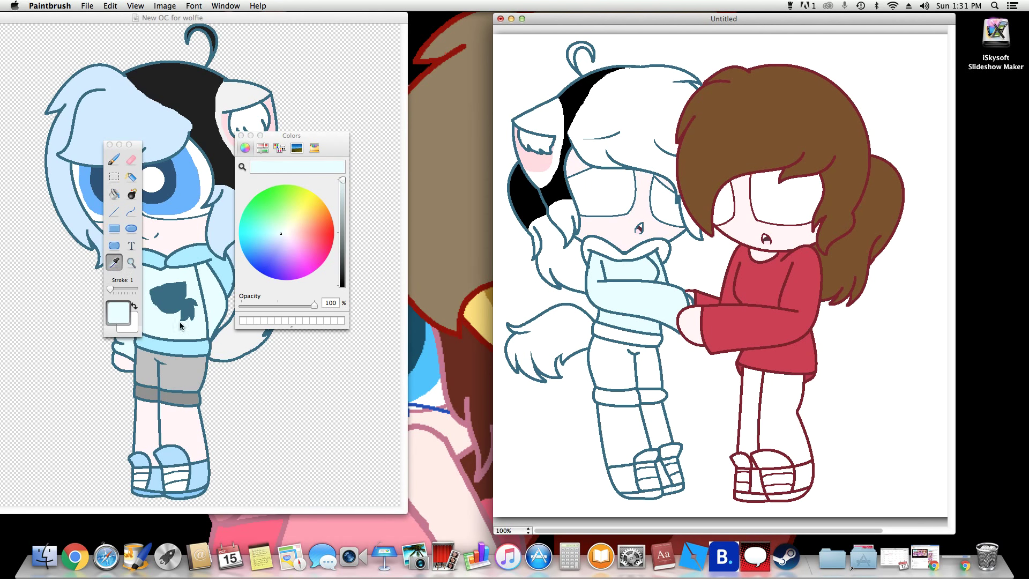
left_click(186, 350)
left_click(115, 193)
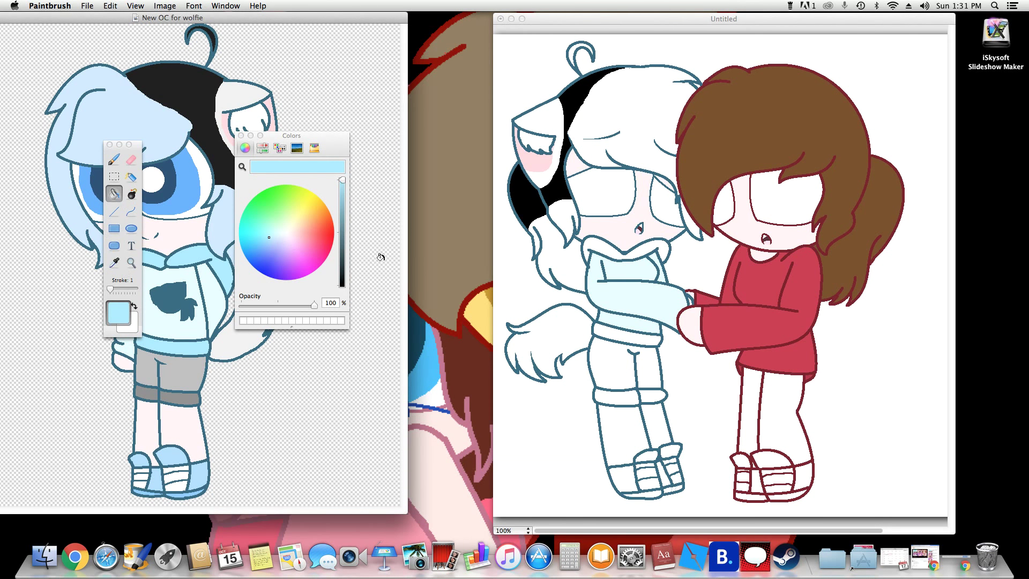
left_click(623, 335)
left_click(623, 333)
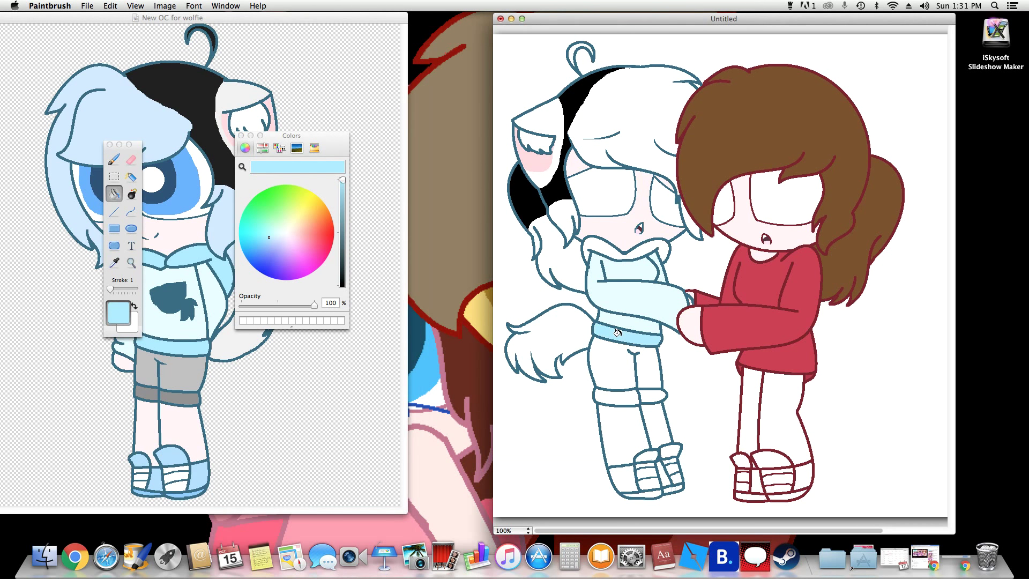
left_click(607, 248)
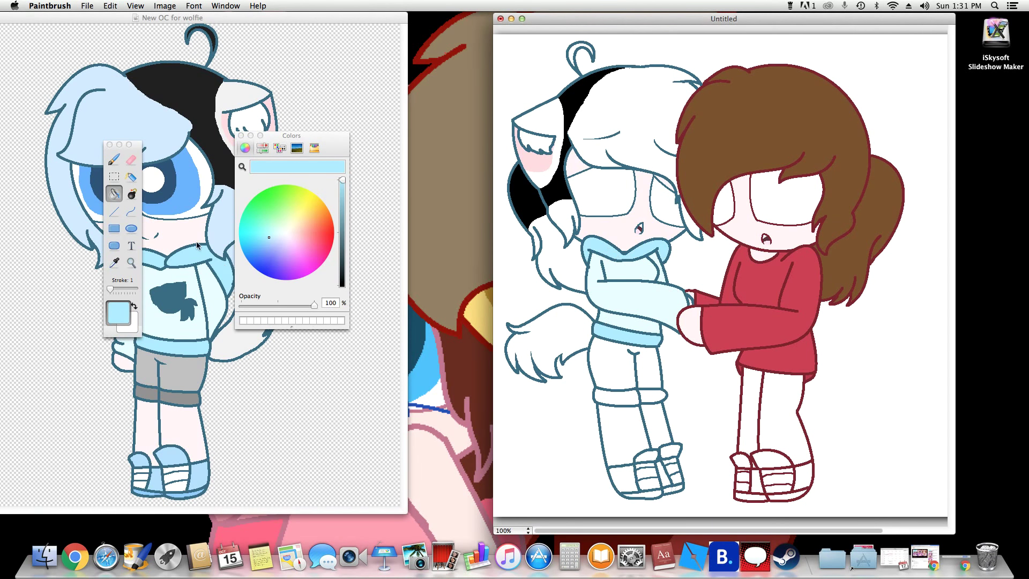
Sample the reference character's pale blue hair colour and fill the blue-outlined character's fringe and lower hair strands
left_click(114, 262)
left_click(94, 134)
left_click(94, 134)
left_click(114, 193)
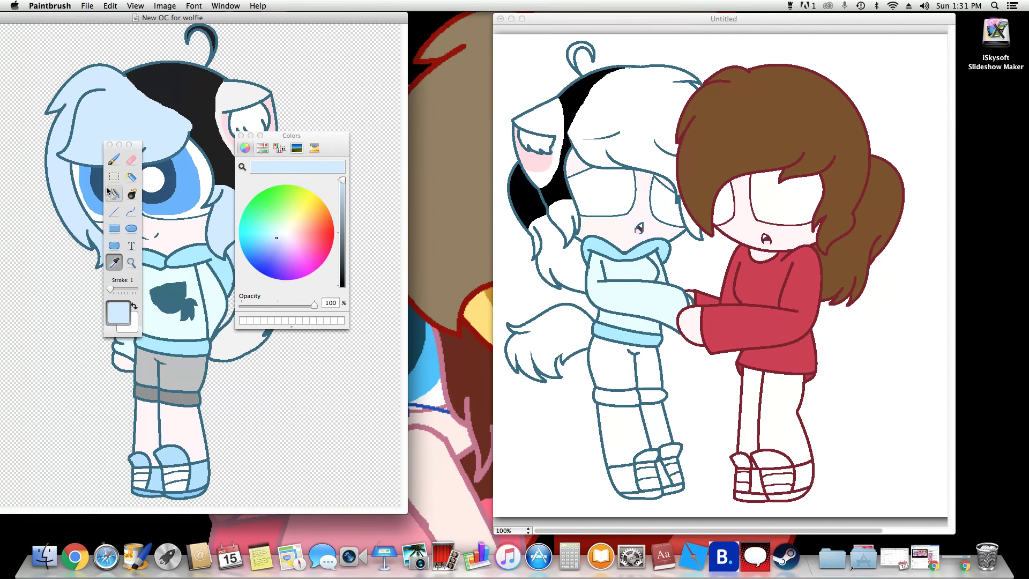
left_click(609, 119)
left_click(610, 119)
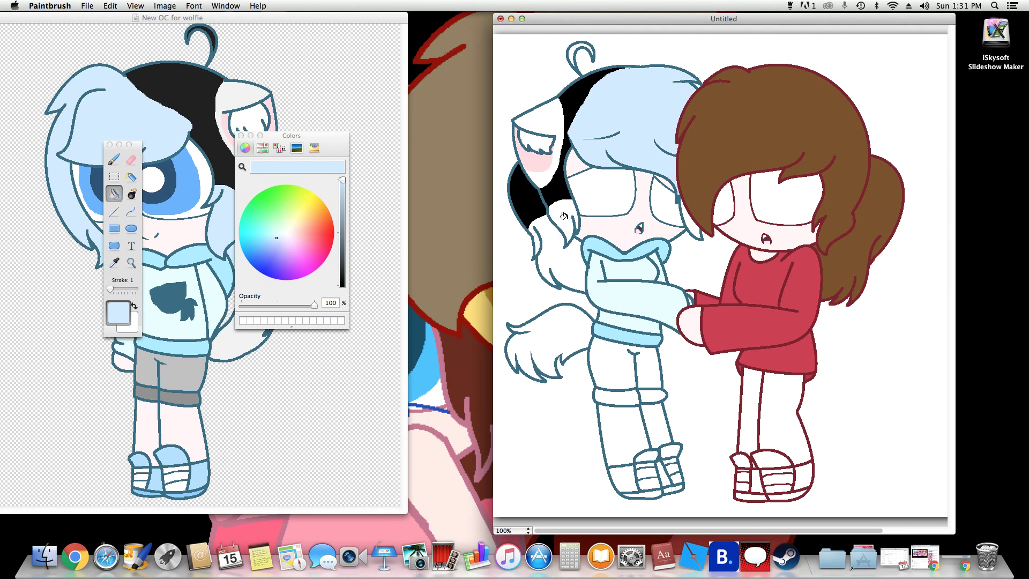
left_click(556, 276)
Sample the light grey from the reference character's ear and fill the matching ear and tail in the new drawing
left_click(116, 262)
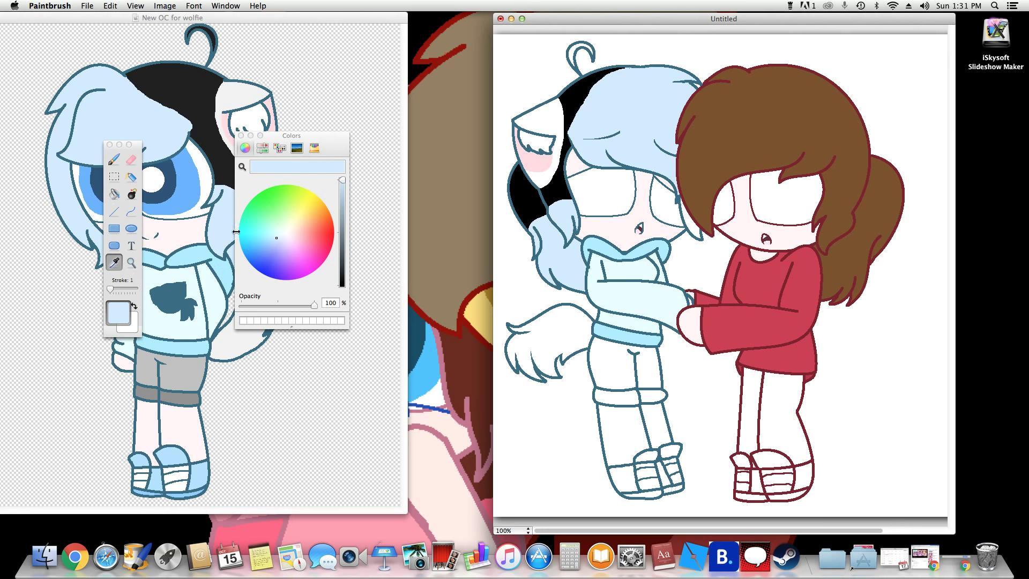
left_click(230, 101)
left_click(112, 192)
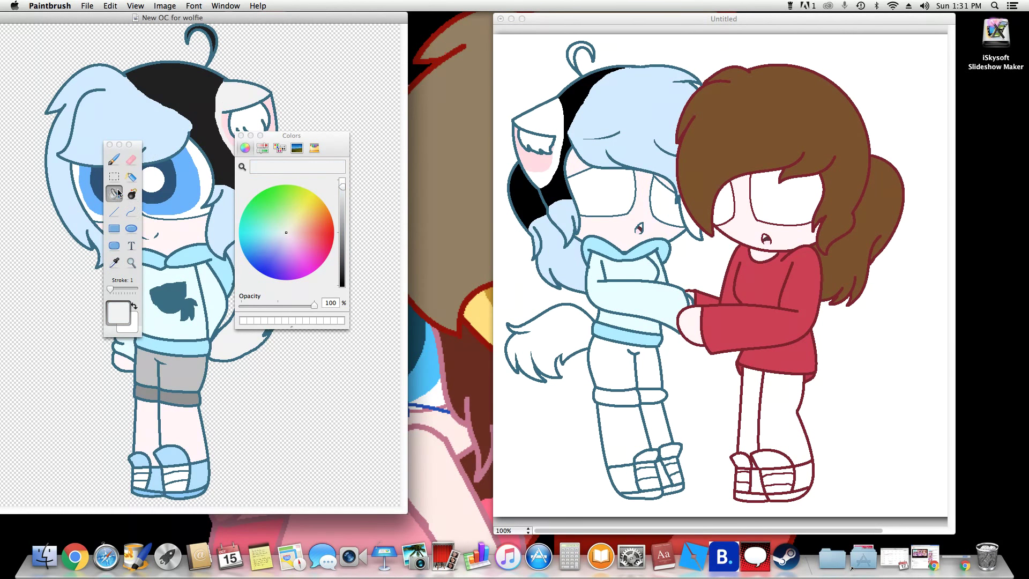
left_click(553, 120)
left_click(546, 115)
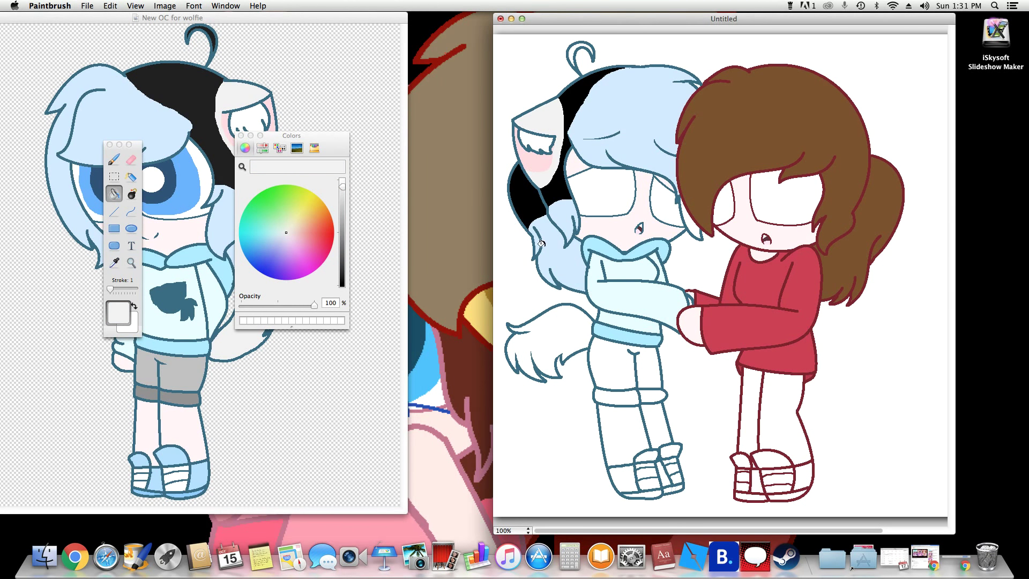
left_click(549, 333)
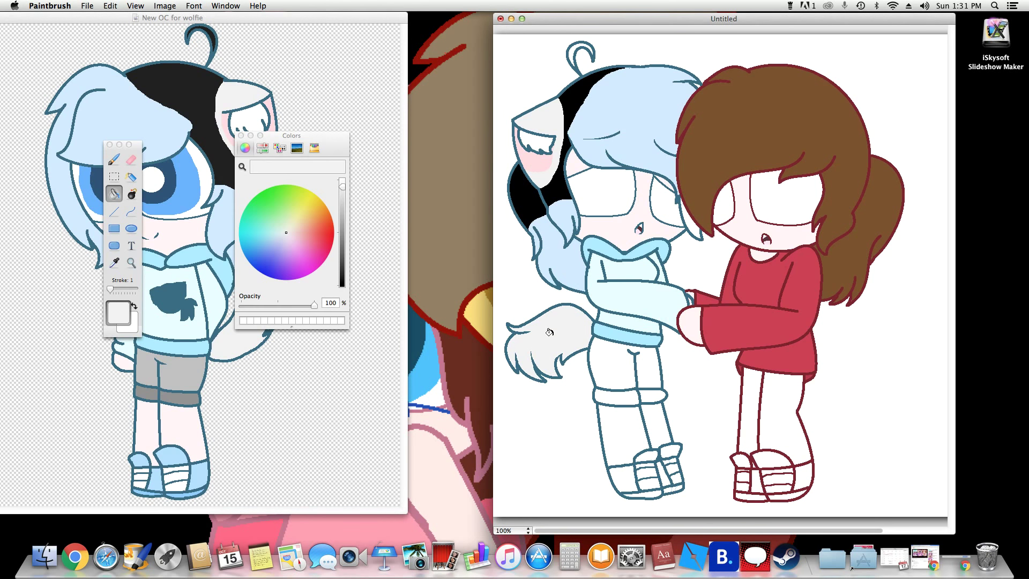
Sample the pale pink skin colour from the reference character's leg and fill both legs of the blue-outlined character
left_click(114, 262)
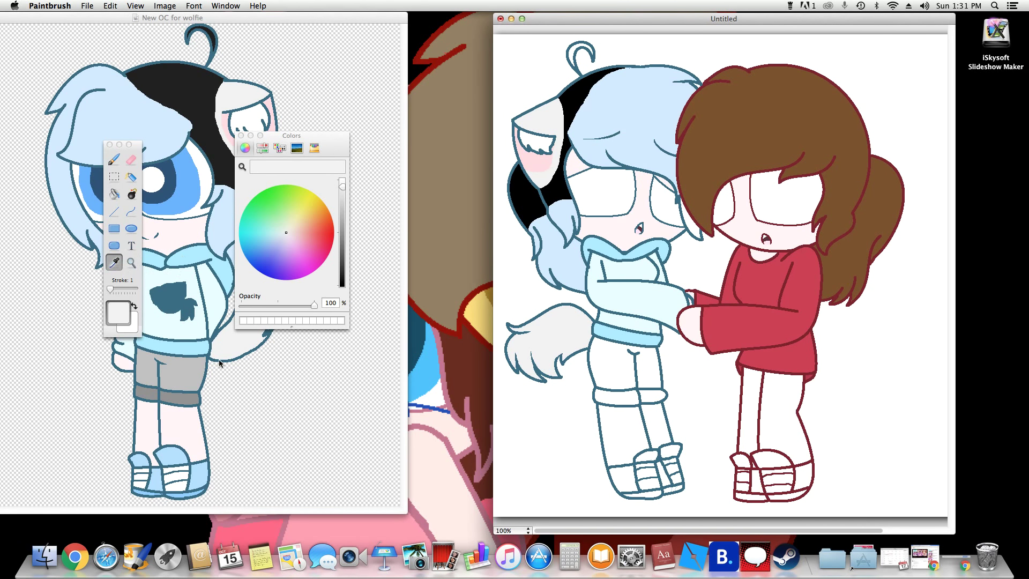
left_click(200, 371)
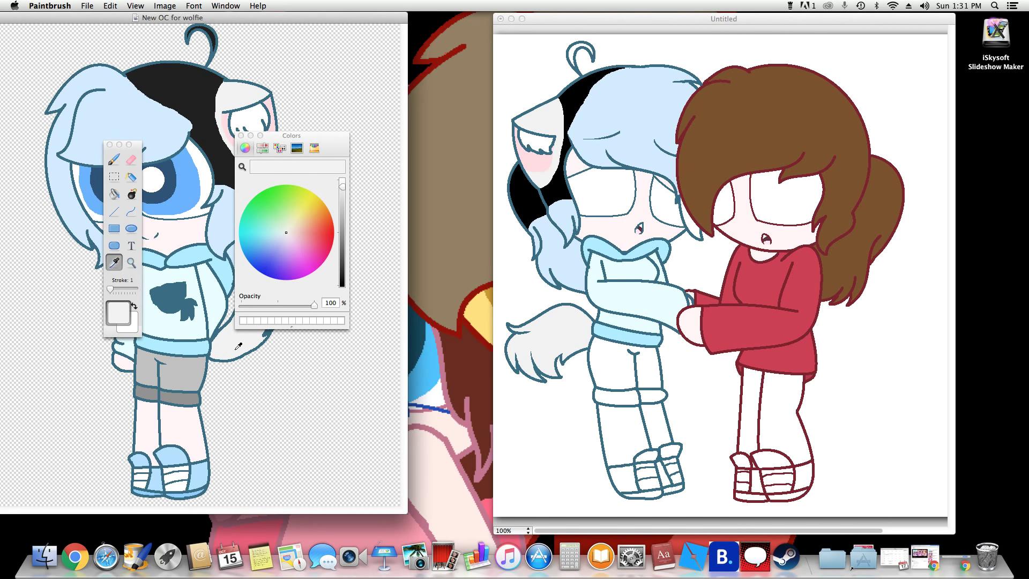
left_click(185, 424)
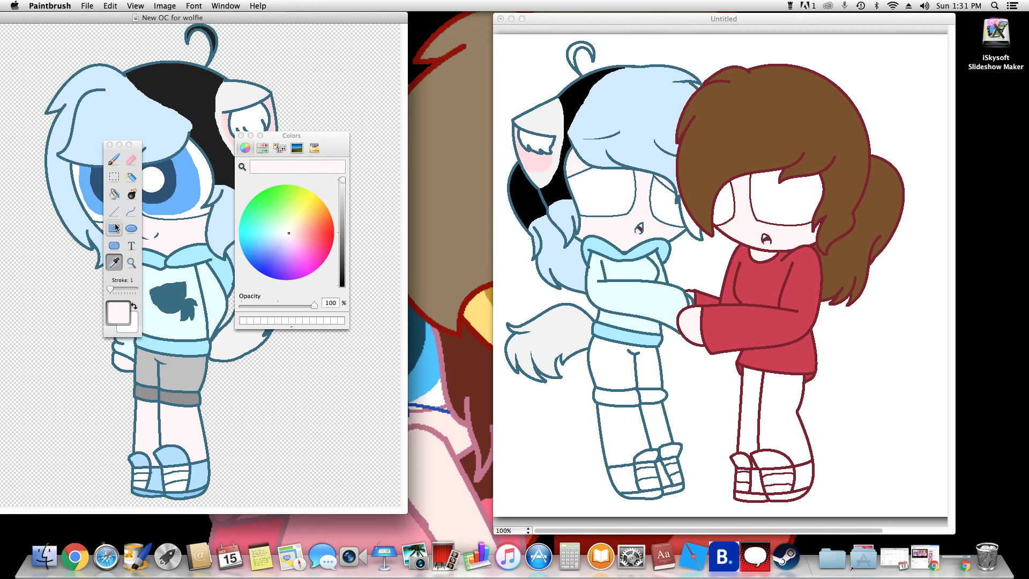
left_click(114, 193)
left_click(629, 428)
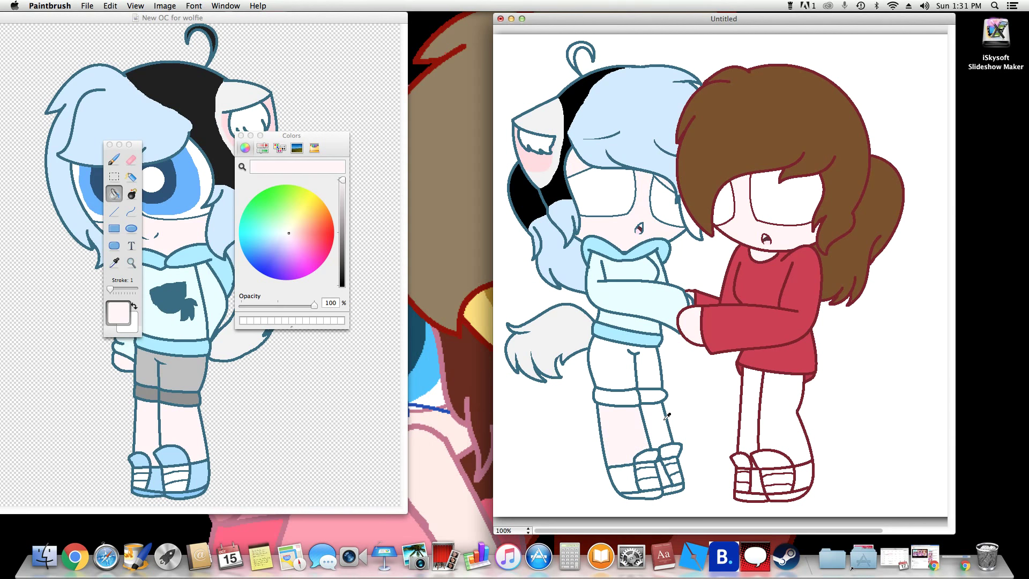
Sample the reference sandal's light blue and fill the side panels of the blue-outlined character's sandals
left_click(114, 263)
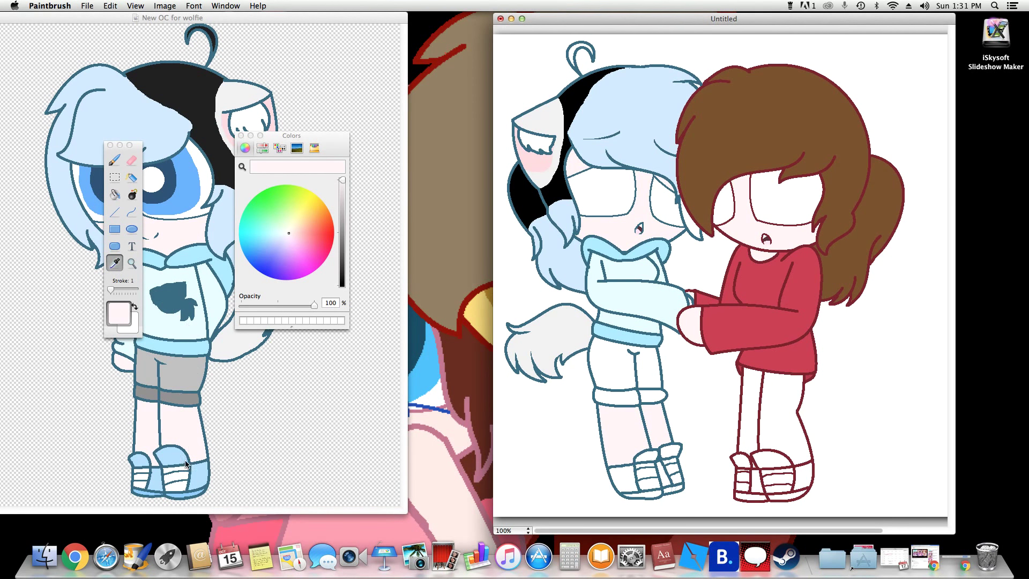
left_click(204, 470)
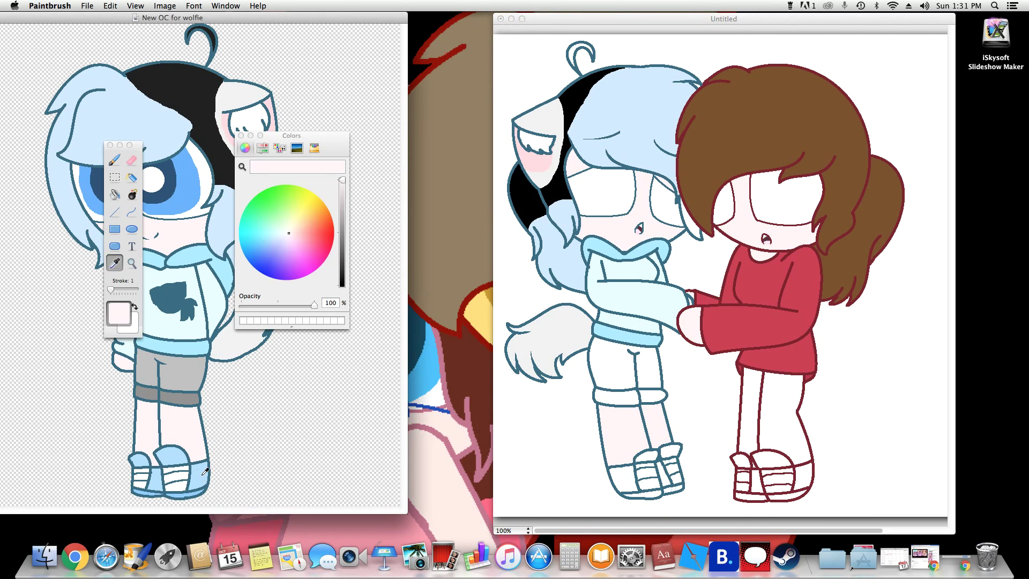
left_click(200, 473)
left_click(115, 194)
left_click(630, 475)
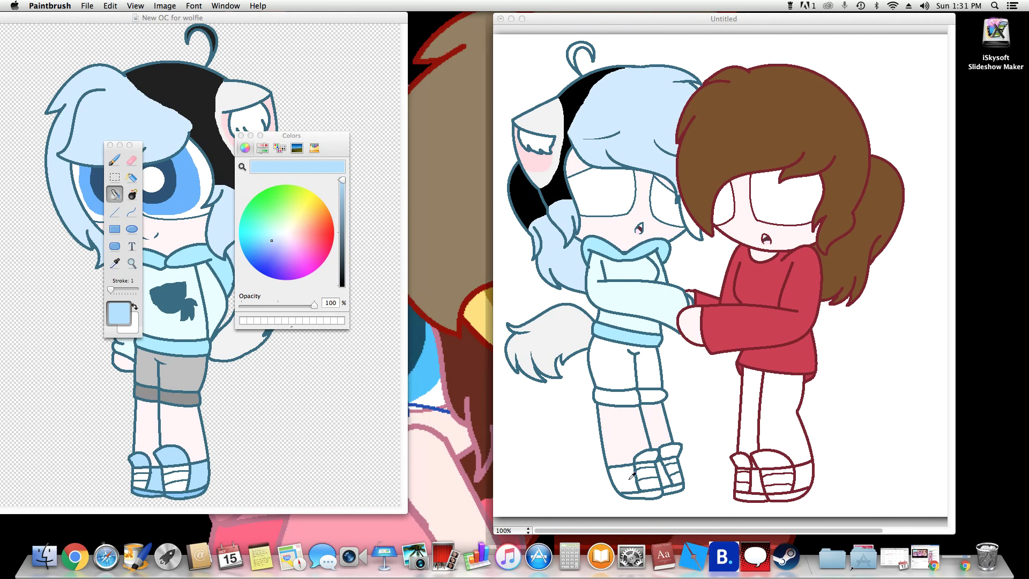
left_click(626, 476)
left_click(668, 475)
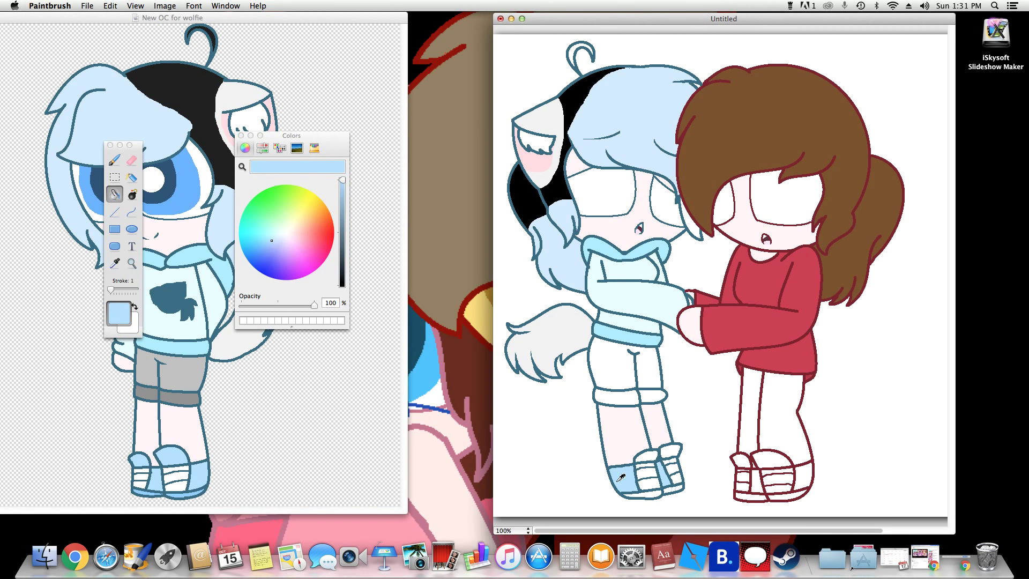
Sample the darker blue from the reference sandal's sole and fill the soles of the blue-outlined character's sandals
left_click(115, 262)
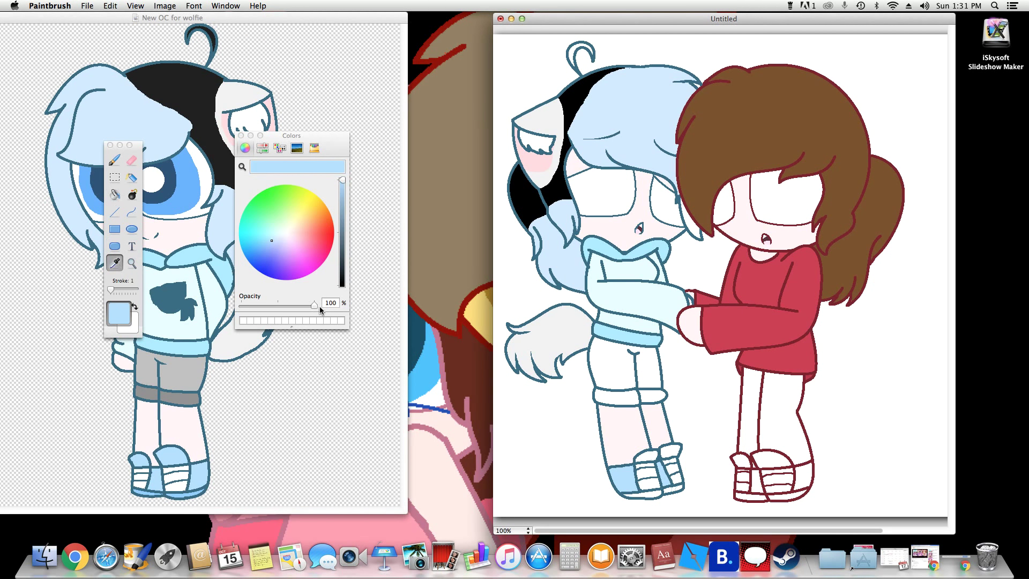
left_click(194, 489)
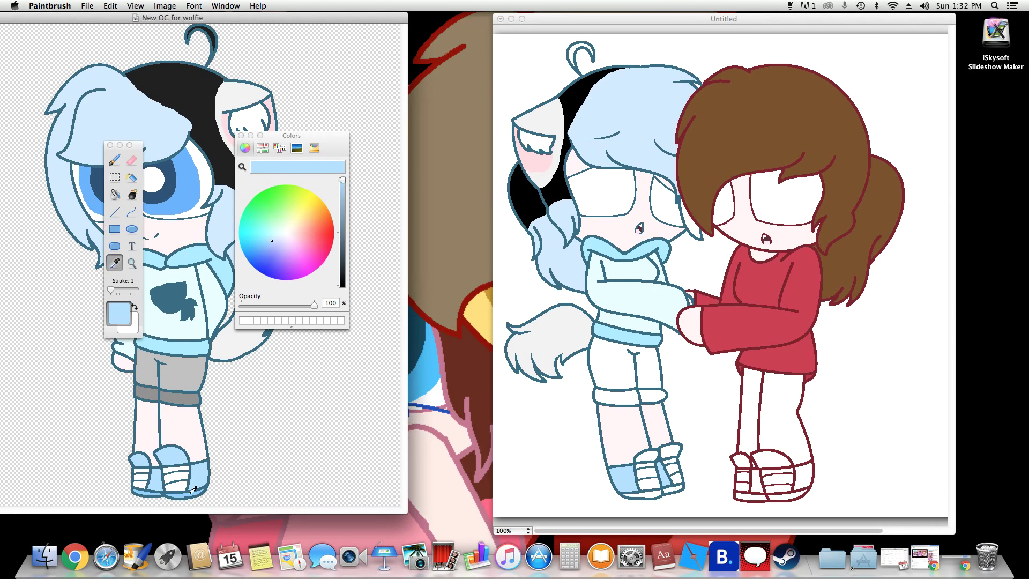
left_click(185, 491)
left_click(114, 194)
left_click(651, 497)
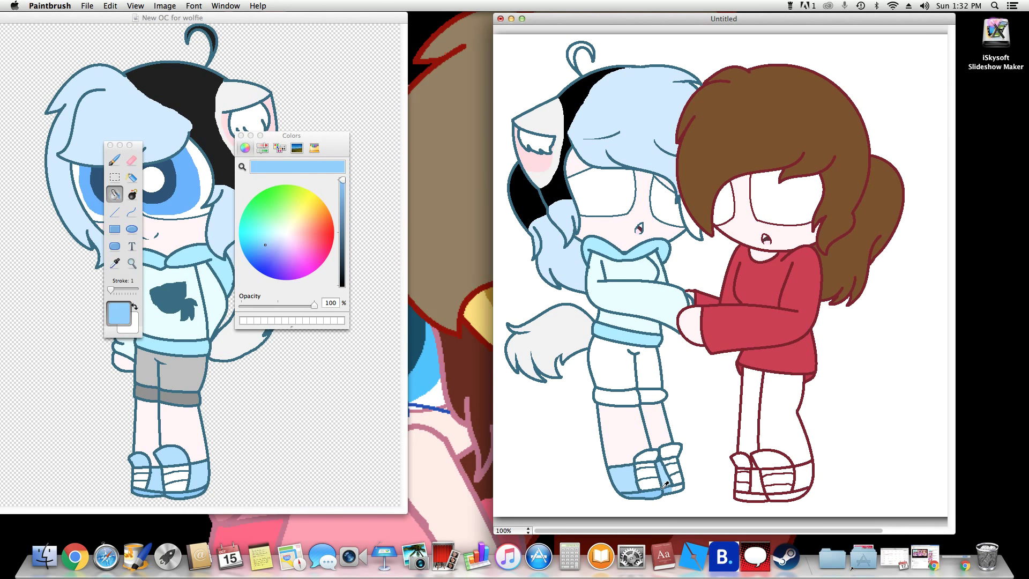
Undo the incomplete darker blue fill on the sole of the blue-outlined character's smaller rear sandal
left_click(509, 530)
left_click(511, 504)
scroll(555, 466, "down", 10)
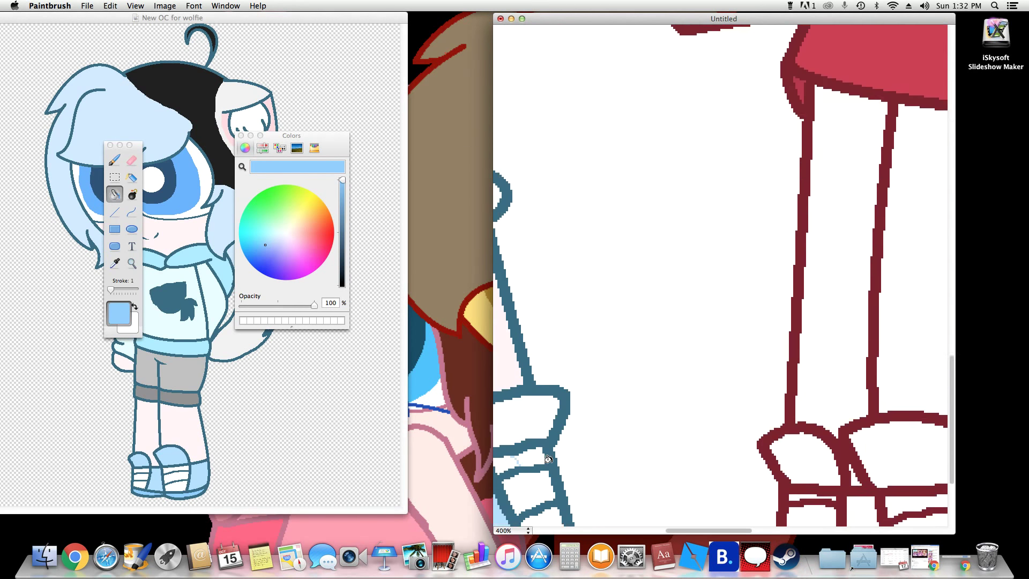
left_click_drag(678, 530, 624, 530)
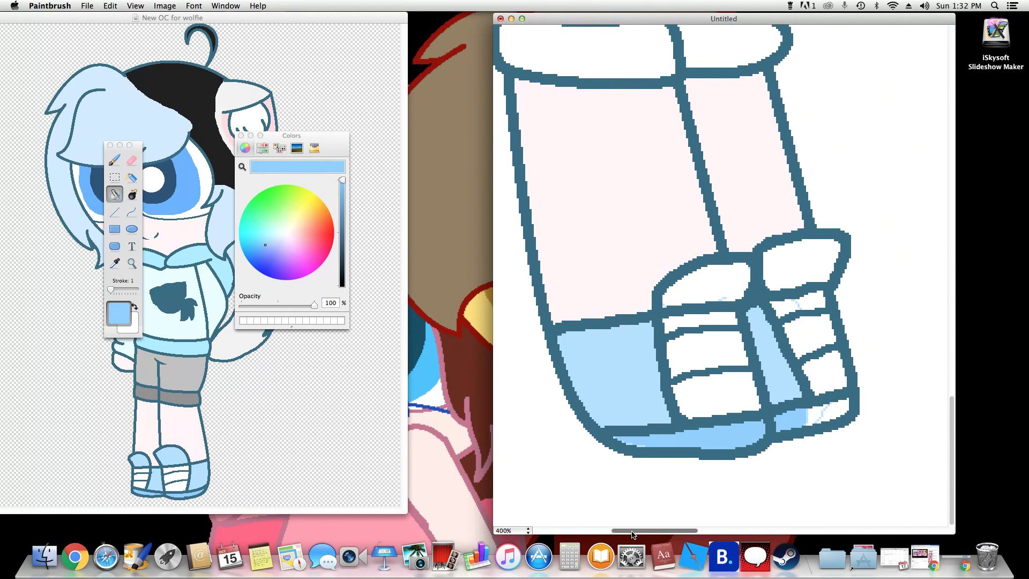
key("super+z")
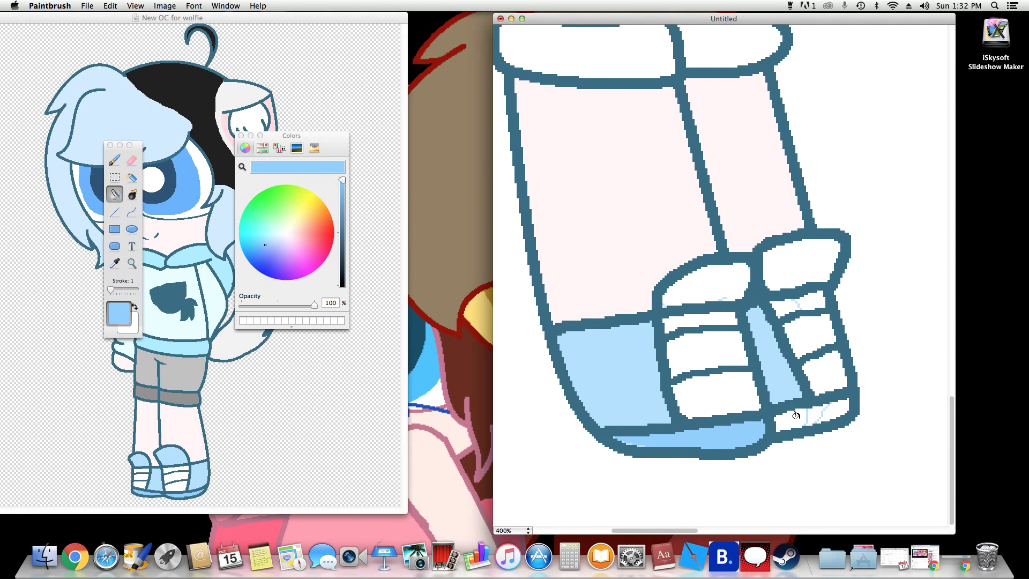
Undo a trial light-blue fill in the smaller rear sandal's sole and clear the stray pale line inside it
left_click(115, 262)
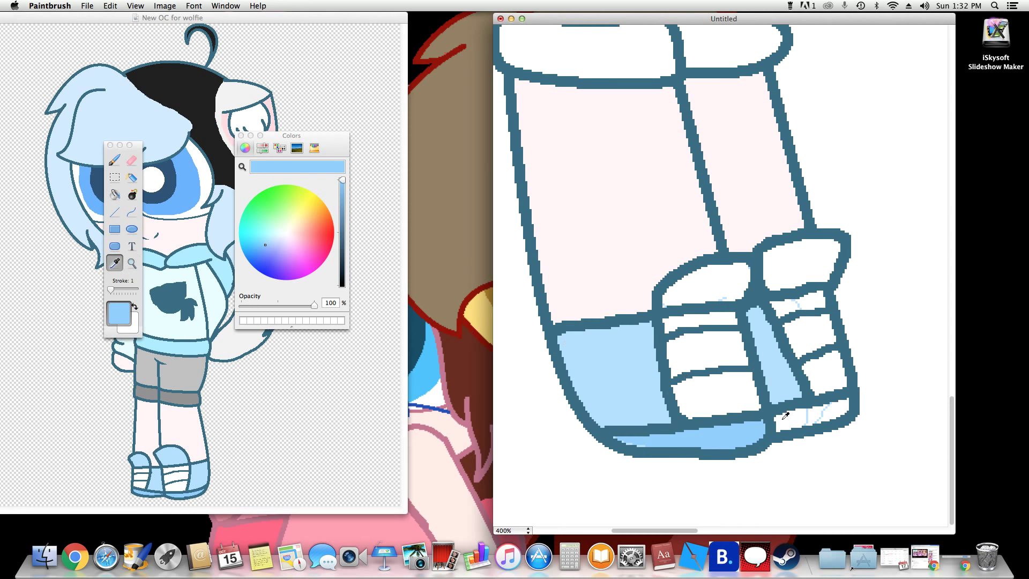
left_click(809, 410)
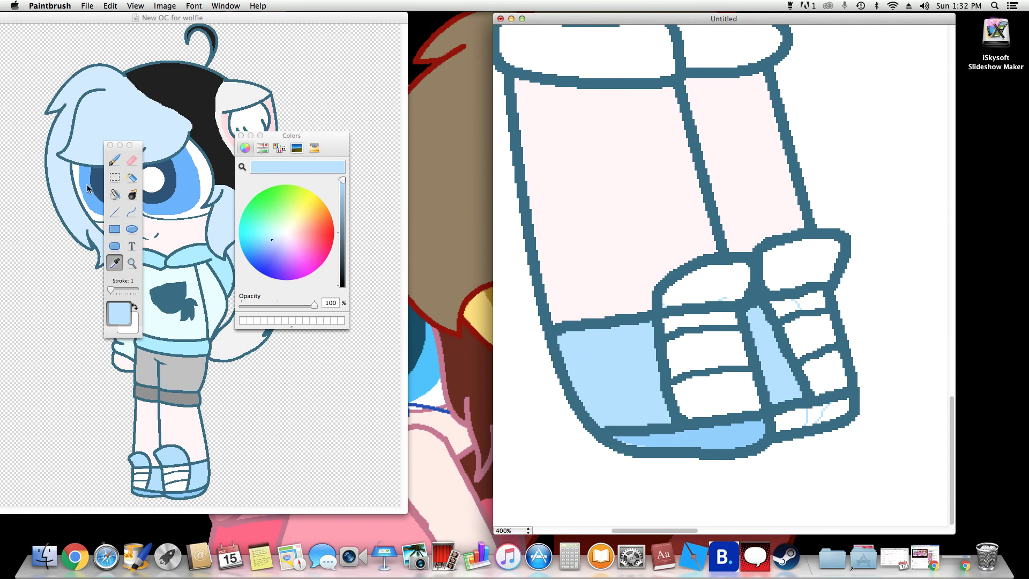
left_click(115, 194)
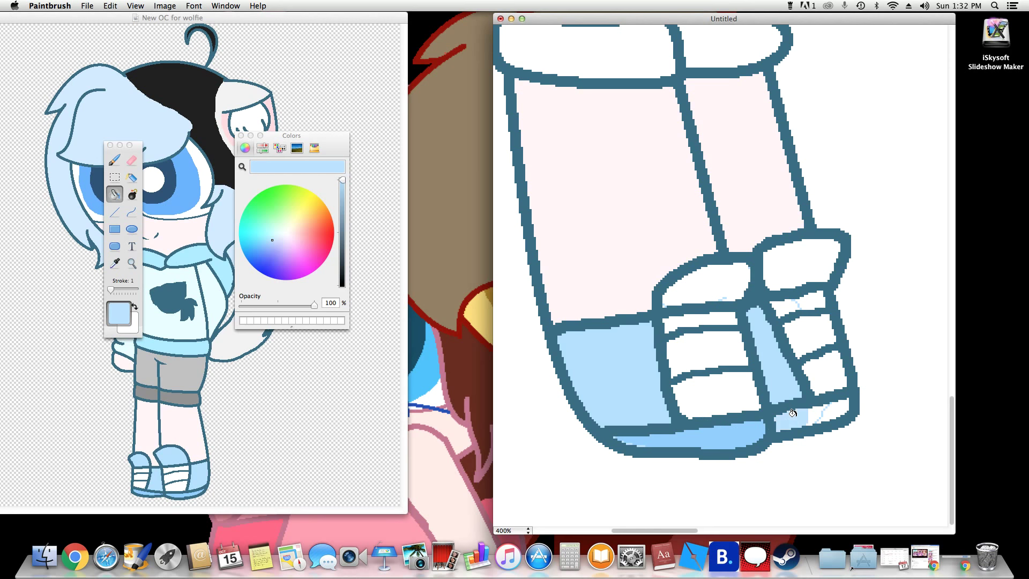
left_click(793, 412)
key("super+z")
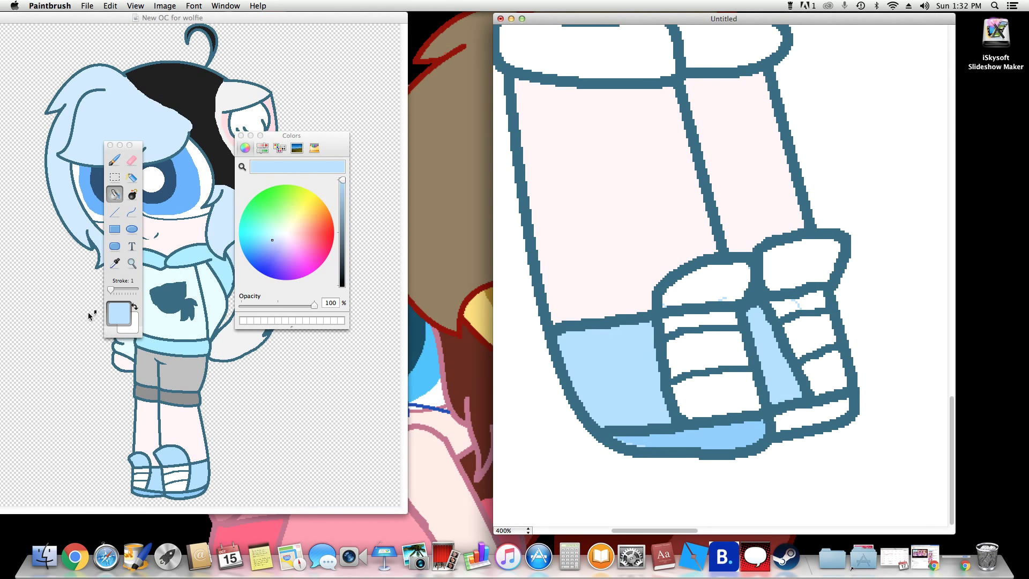
Sample the darker blue from the larger sandal's sole and fill the smaller rear sandal's sole with it
left_click(116, 263)
left_click(685, 436)
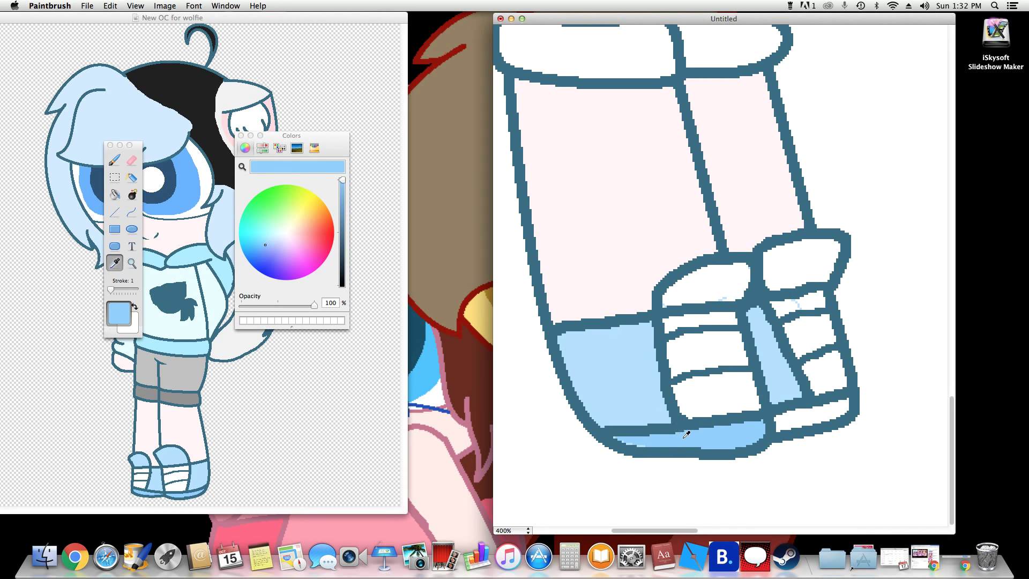
left_click(115, 195)
left_click(788, 410)
Clear the stray light-blue marks from the white strap areas of both sandals
left_click(115, 263)
left_click(653, 358)
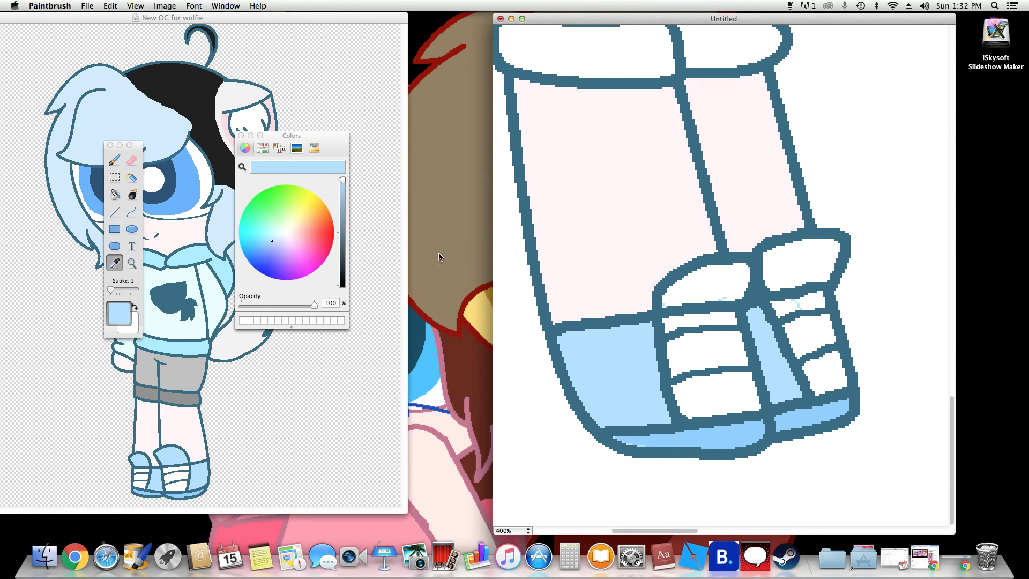
left_click(802, 301)
left_click(802, 300)
left_click(115, 194)
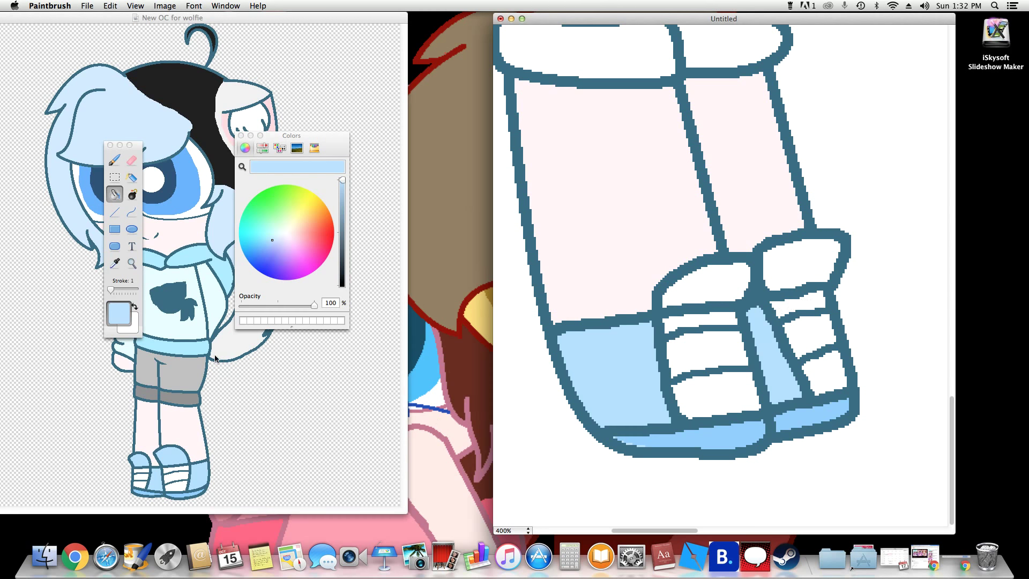
Sample the light blue from the reference sandal and fill the rounded upper flaps of both sandals
left_click(115, 263)
left_click(194, 473)
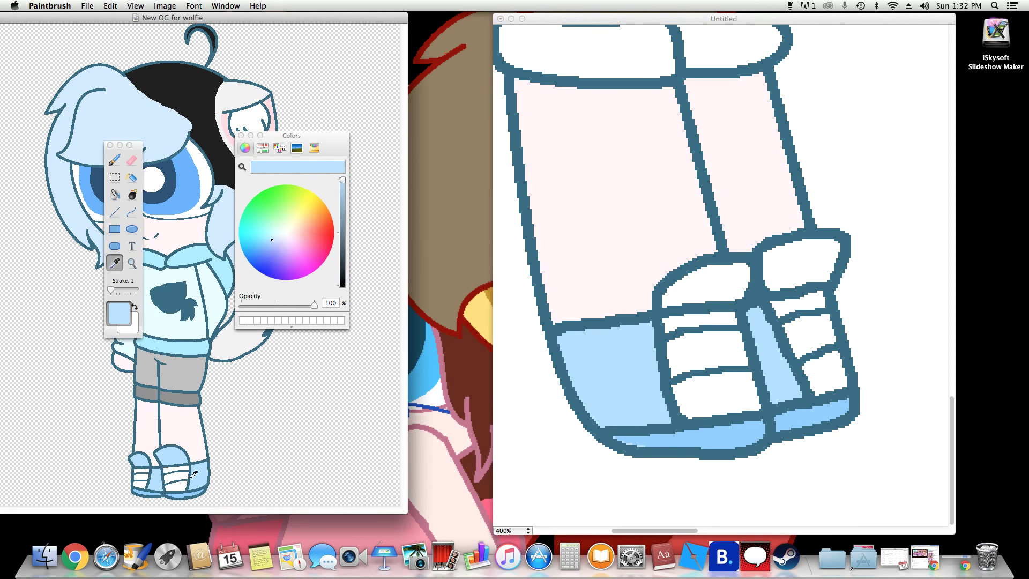
left_click(114, 194)
left_click(698, 291)
left_click(704, 282)
left_click(813, 261)
Sample the dark grey from the reference character's shorts cuffs and fill both cuffs of the blue-outlined character's shorts
scroll(678, 264, "up", 5)
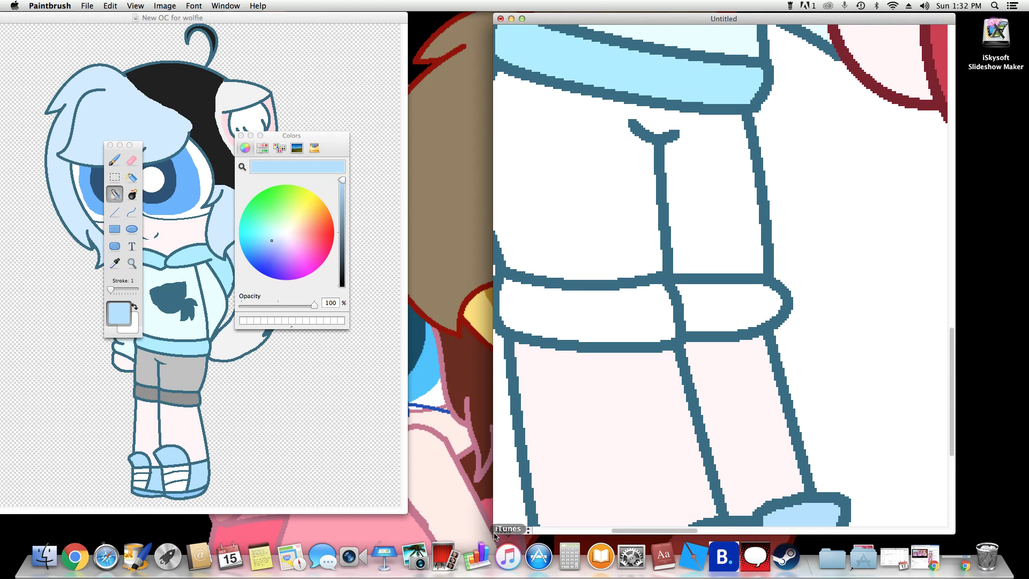
left_click(503, 531)
left_click(516, 496)
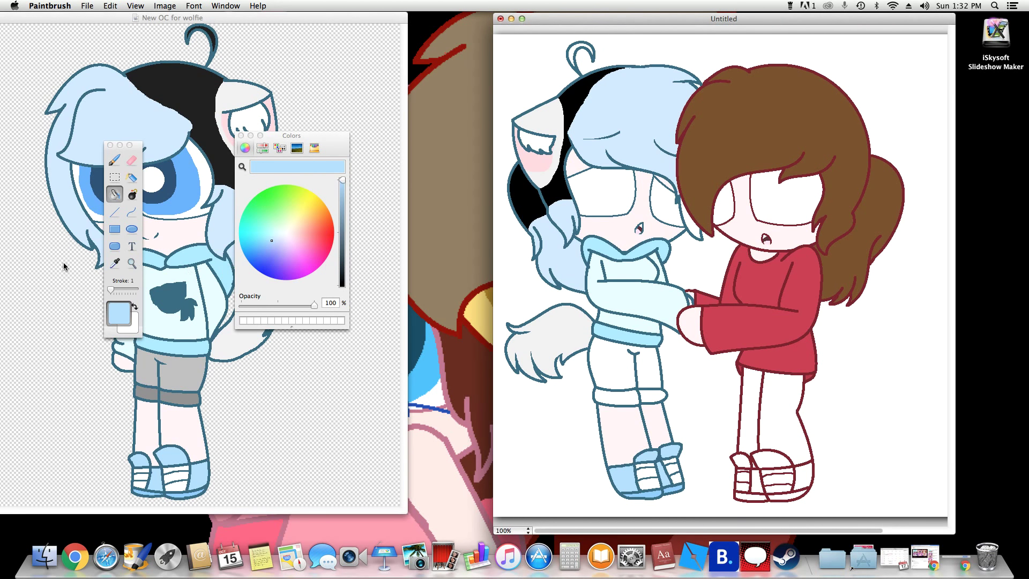
left_click(116, 262)
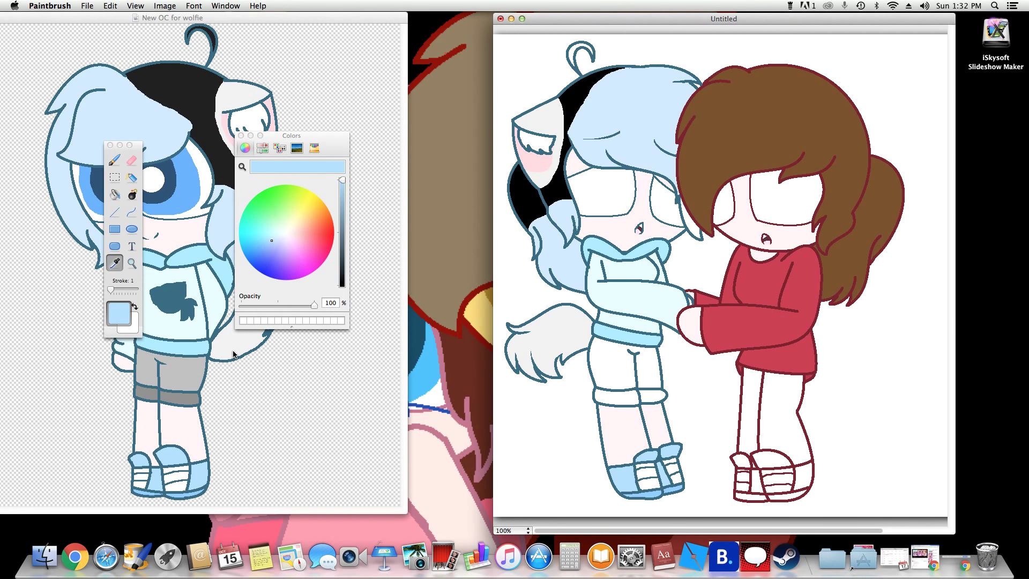
left_click(180, 393)
left_click(181, 393)
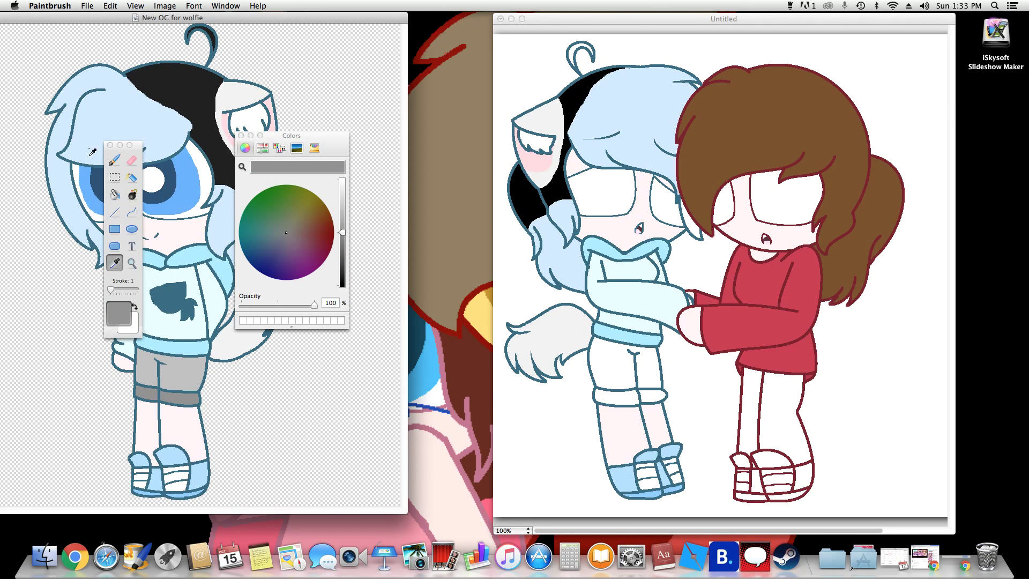
left_click(115, 194)
left_click(607, 403)
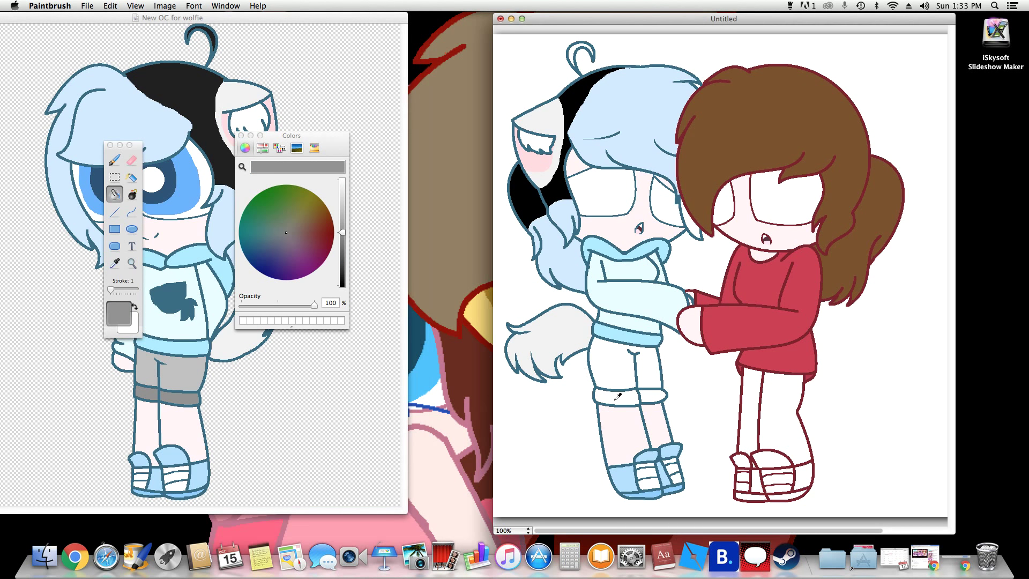
left_click(614, 394)
left_click(650, 393)
Sample the lighter grey from the reference shorts and fill the main part of the blue-outlined character's shorts
left_click(115, 263)
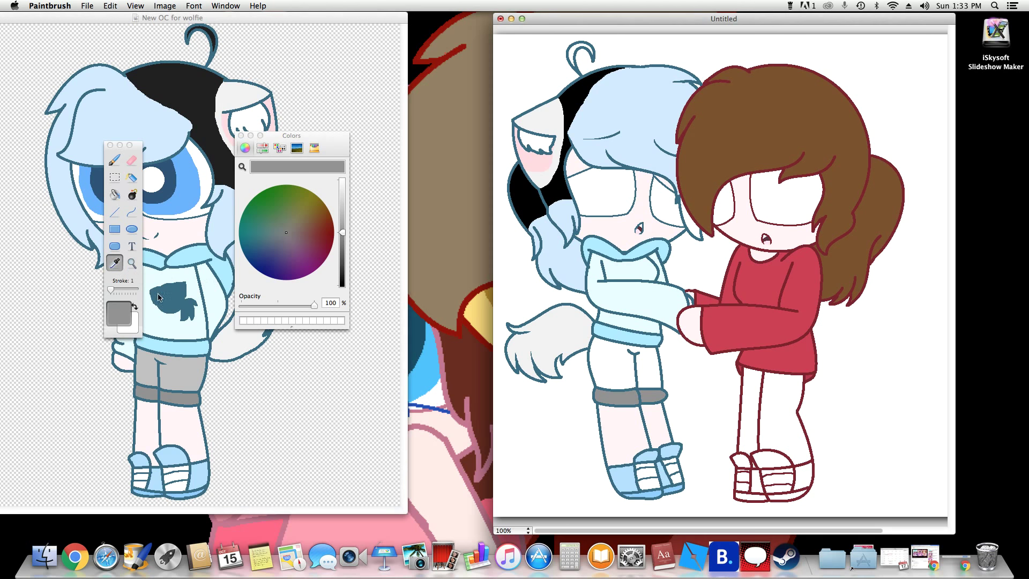
left_click(194, 370)
left_click(114, 194)
left_click(642, 364)
left_click(642, 361)
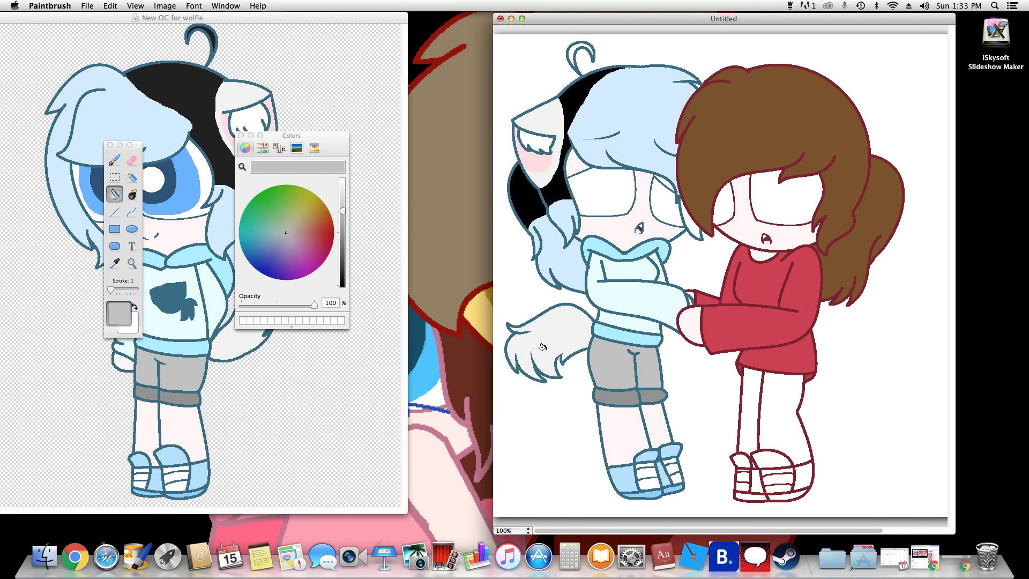
Choose the Lead crayon colour and fill the side panels and rounded upper flaps of the red-outlined character's shoes
left_click(509, 530)
left_click(508, 493)
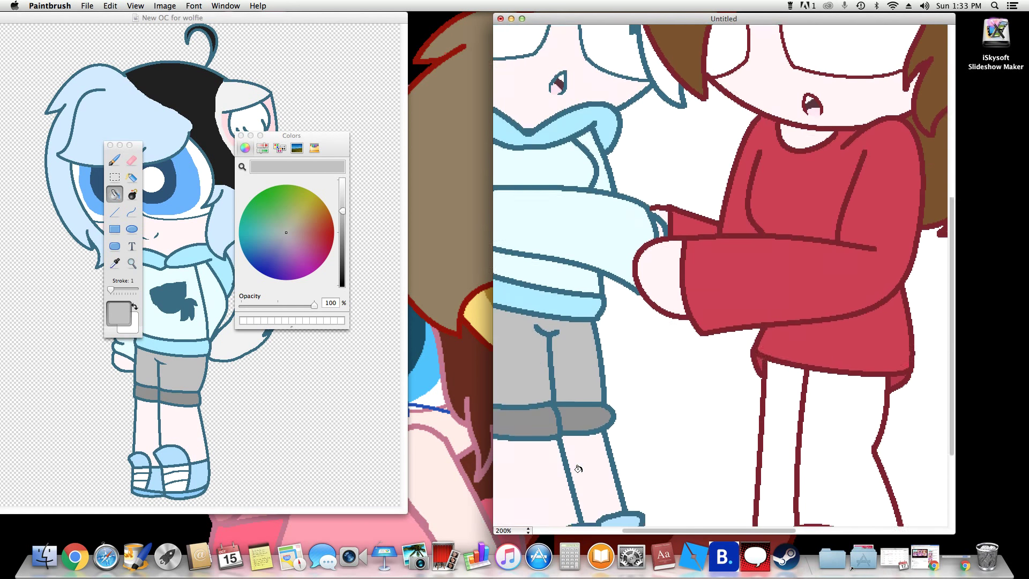
scroll(578, 469, "down", 5)
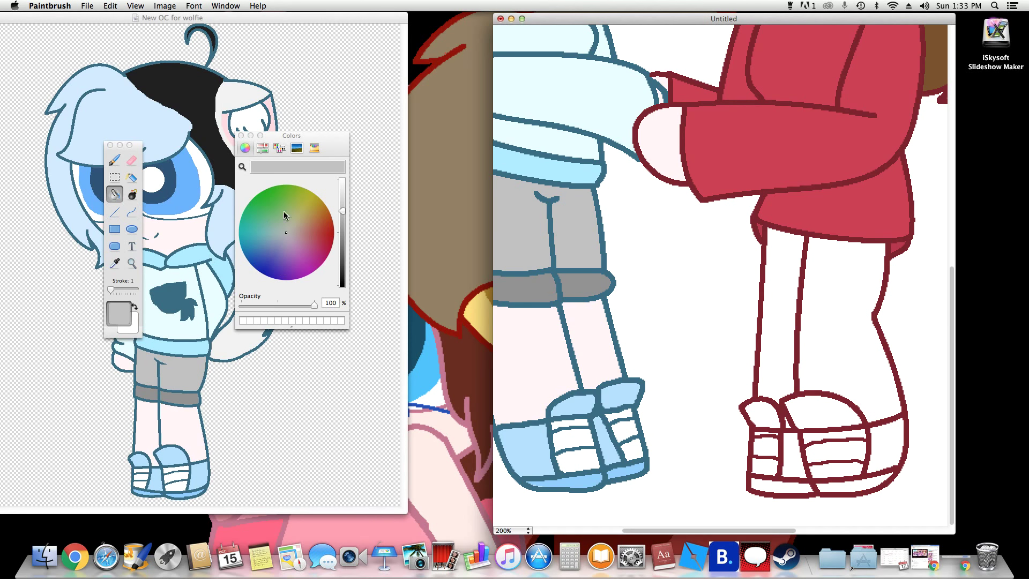
left_click(314, 149)
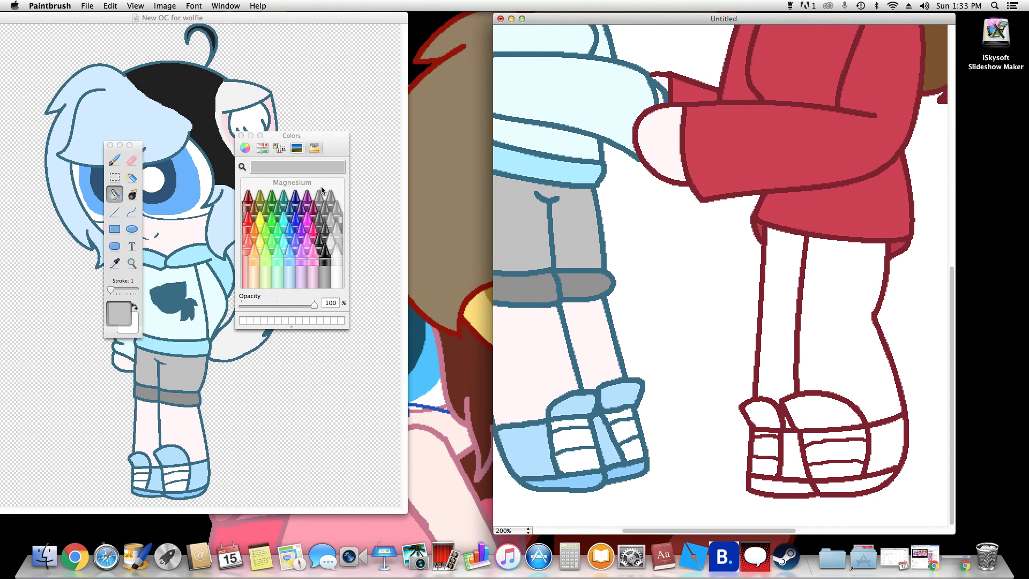
left_click(326, 257)
left_click(321, 244)
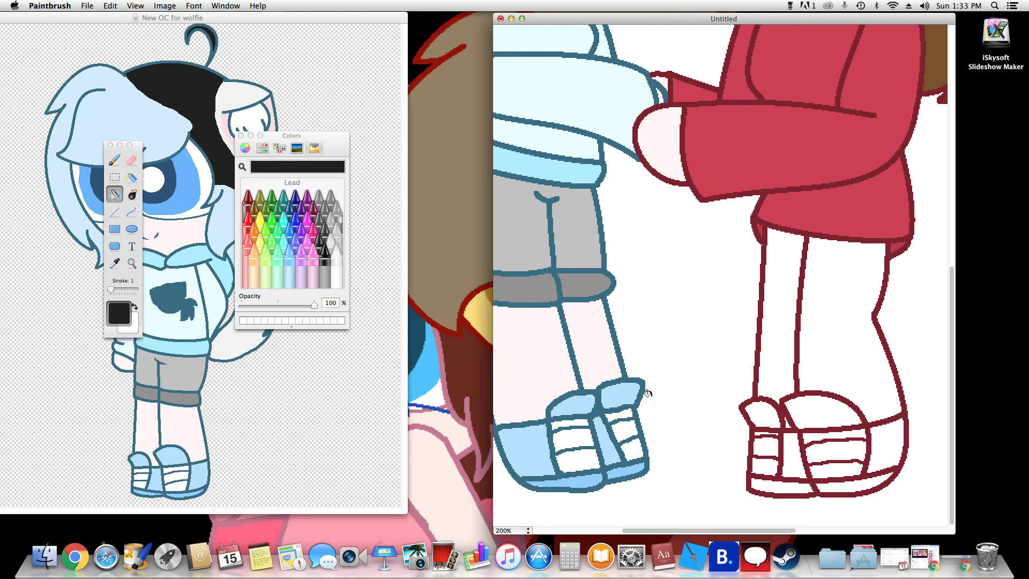
left_click(885, 435)
left_click(786, 454)
left_click(763, 416)
left_click(817, 411)
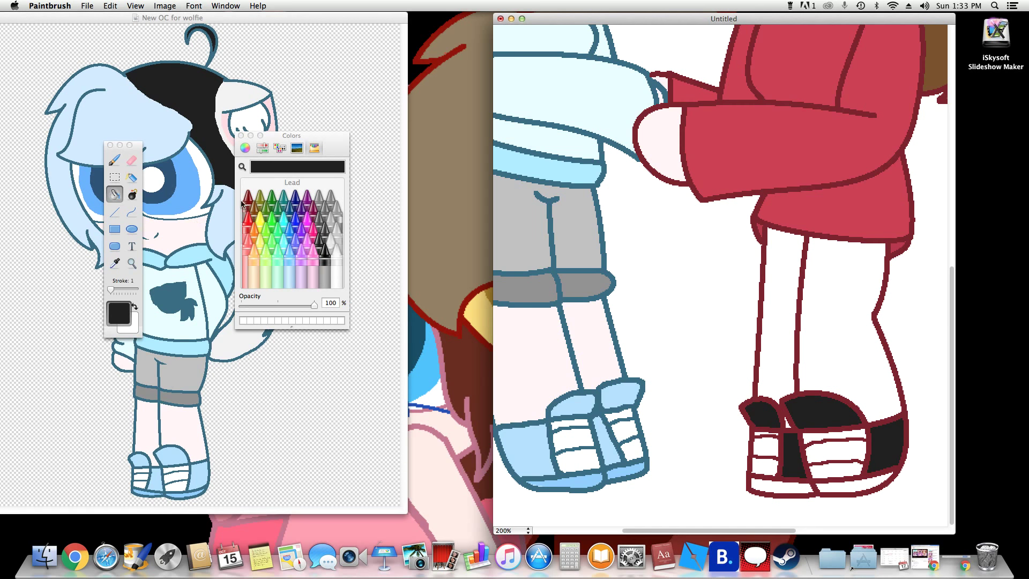
Mix a medium blue on the colour wheel and fill both trouser legs of the red-outlined character
left_click(245, 148)
left_click(343, 229)
left_click_drag(343, 228, 338, 150)
left_click_drag(267, 250, 257, 254)
left_click(263, 259)
left_click_drag(341, 222, 349, 220)
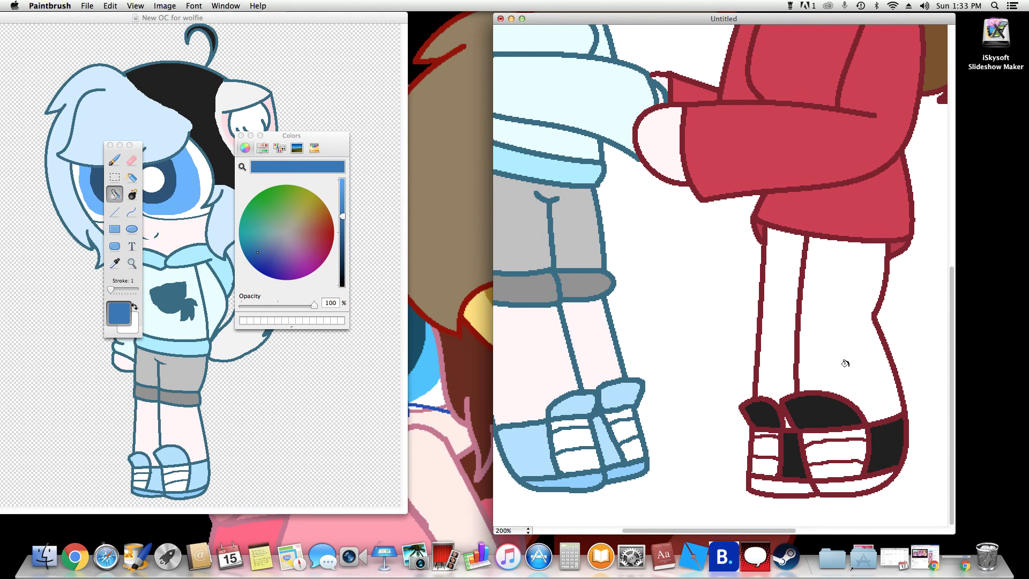
left_click(859, 315)
left_click(775, 304)
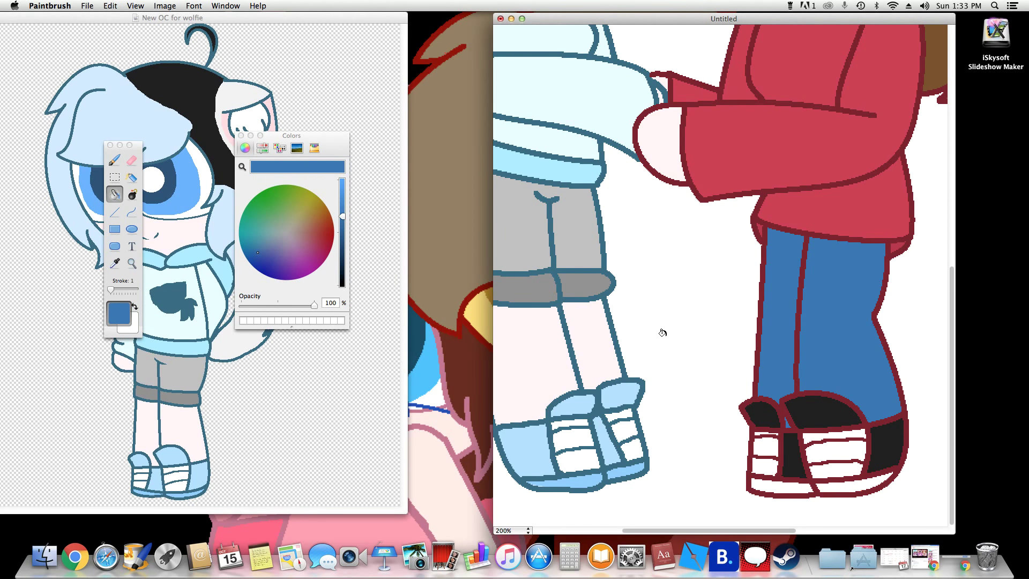
Sample the light blue from the blue-outlined character's hair and fill the white hair strand beside the brown hair
scroll(654, 309, "up", 10)
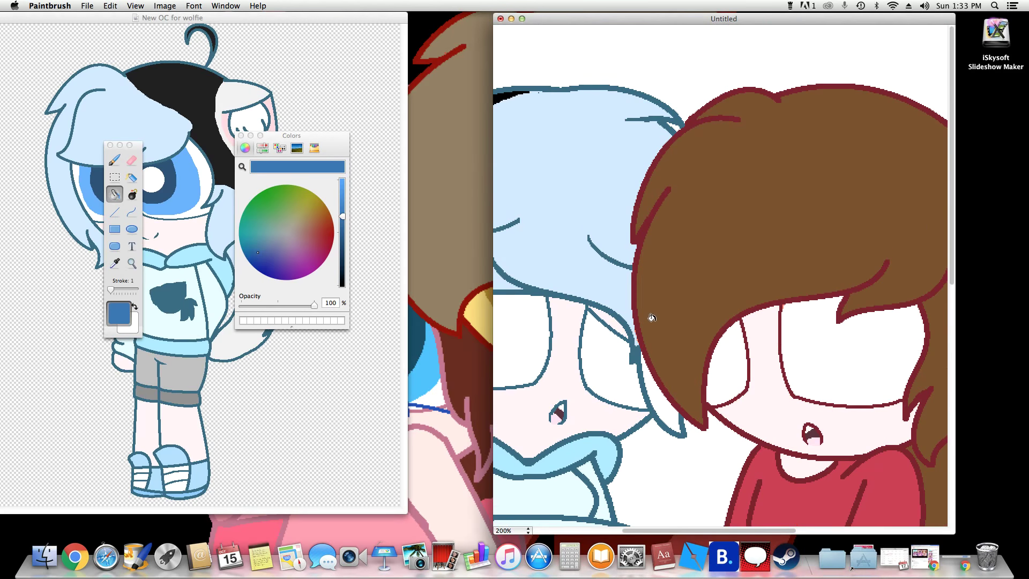
left_click(114, 263)
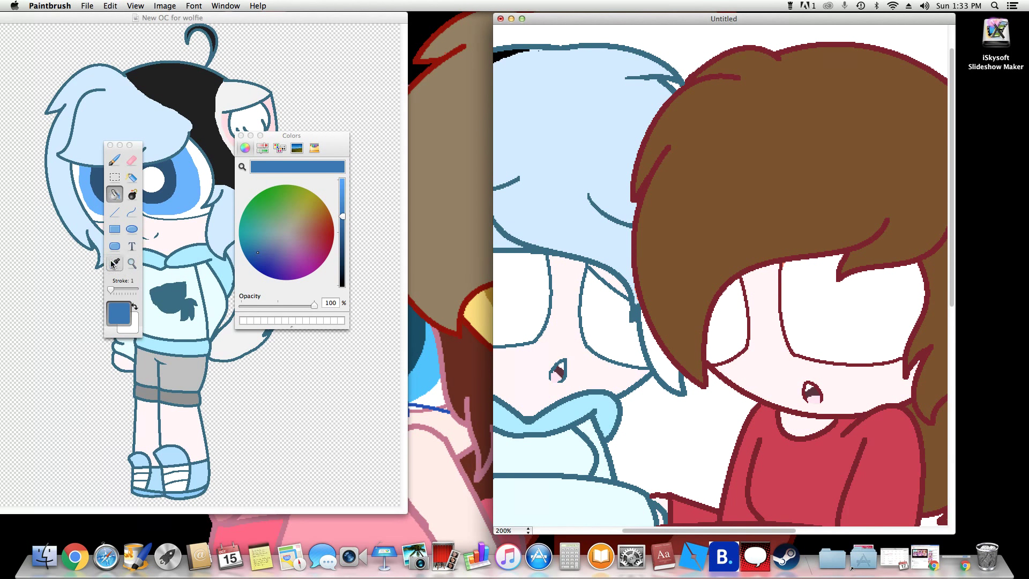
left_click(545, 173)
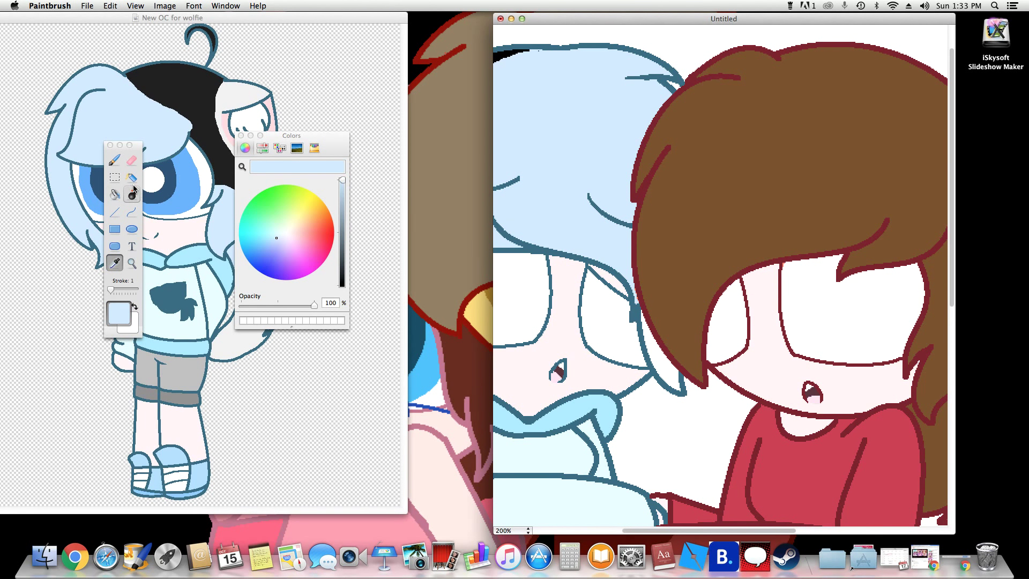
left_click(114, 194)
left_click(652, 352)
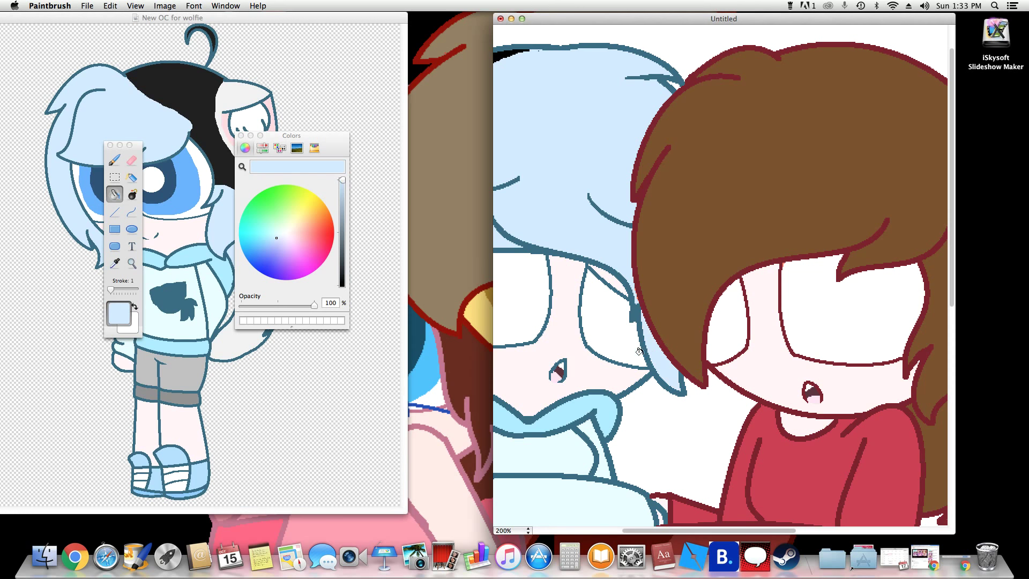
left_click(513, 531)
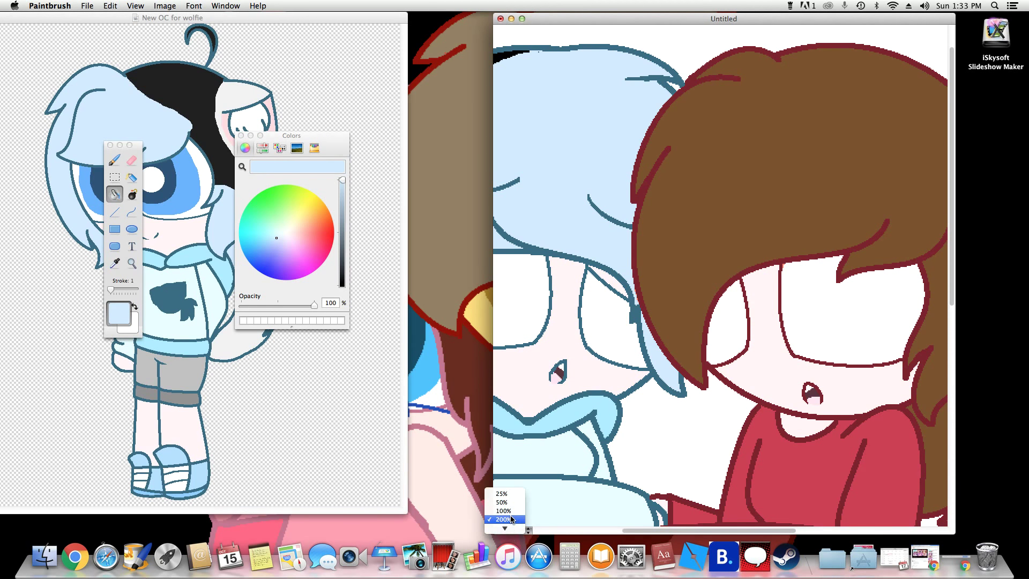
left_click(511, 512)
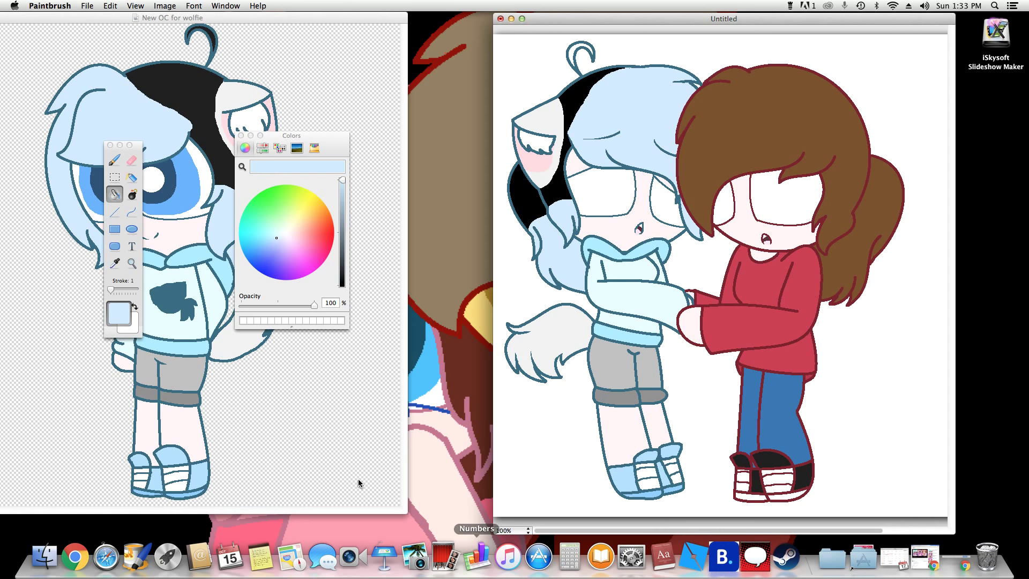
Switch to Chrome and pause the desktop recording in the screen recorder extension
left_click(76, 558)
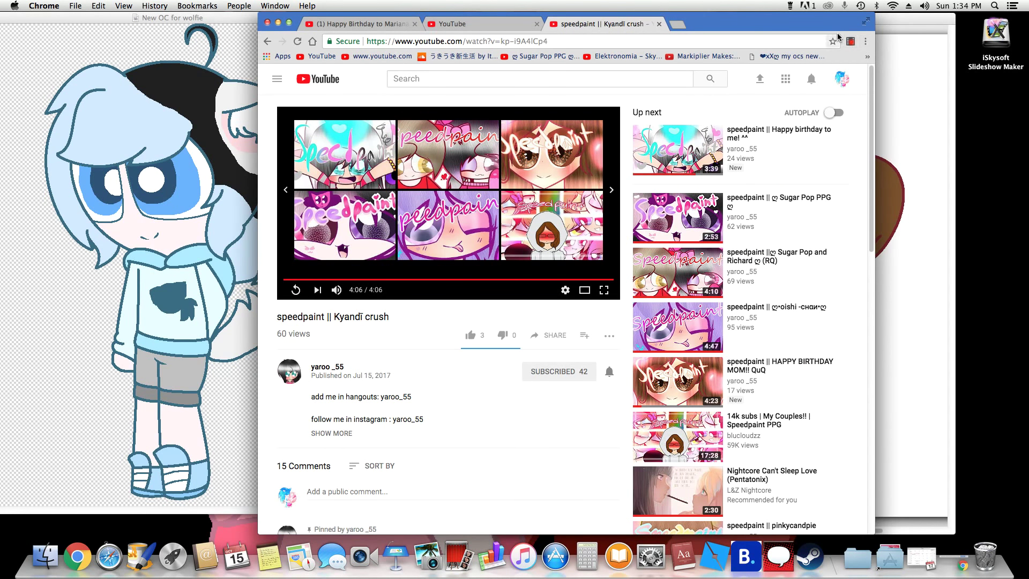
left_click(849, 41)
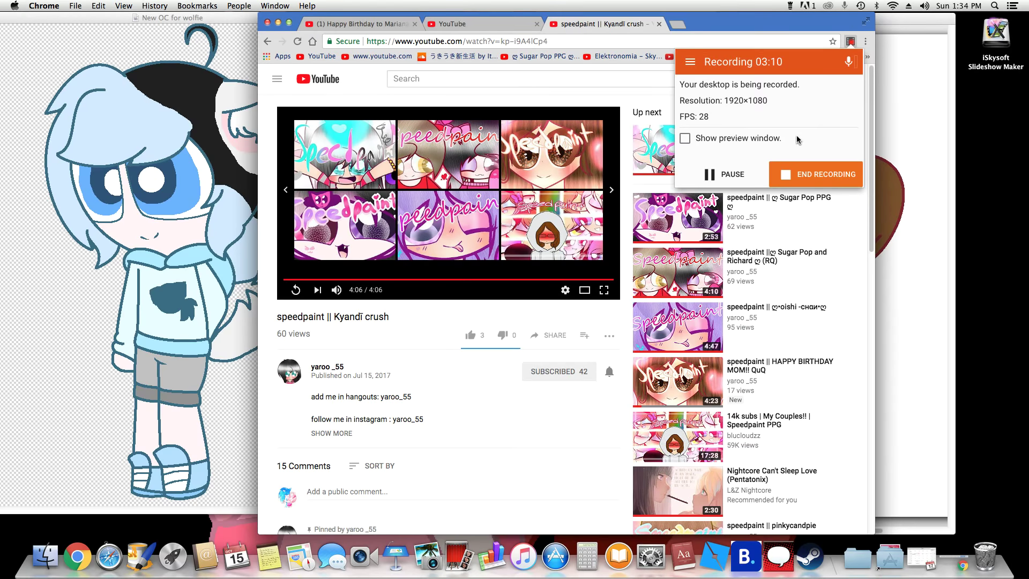
left_click(717, 175)
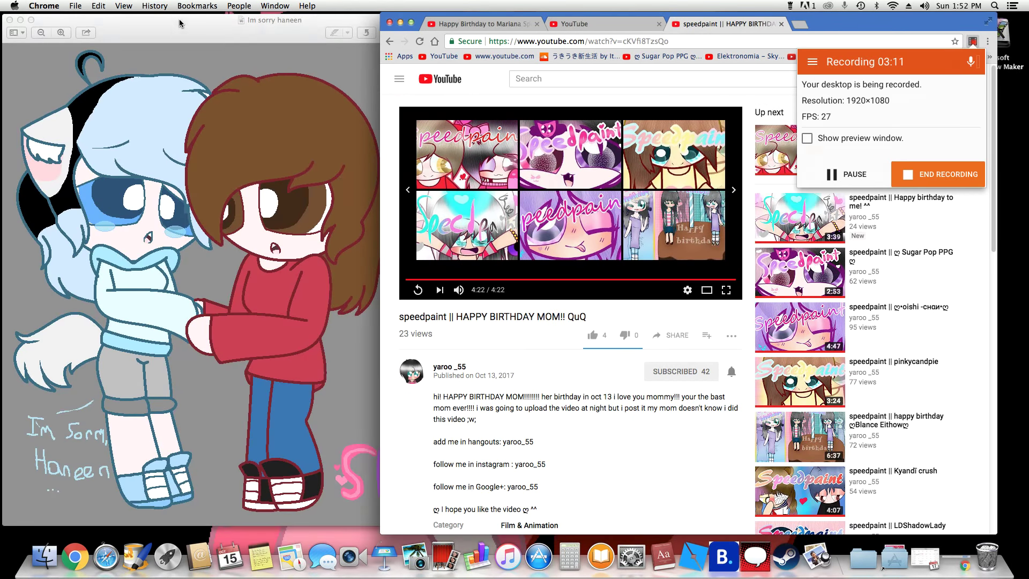
Switch to the finished two-character drawing in Preview and show it full screen
left_click(207, 22)
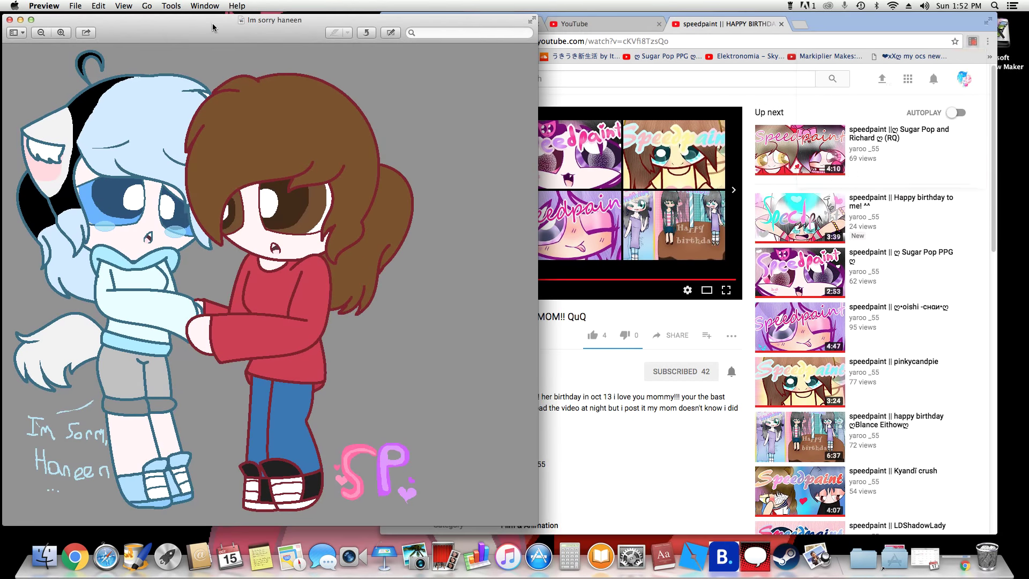
left_click(532, 20)
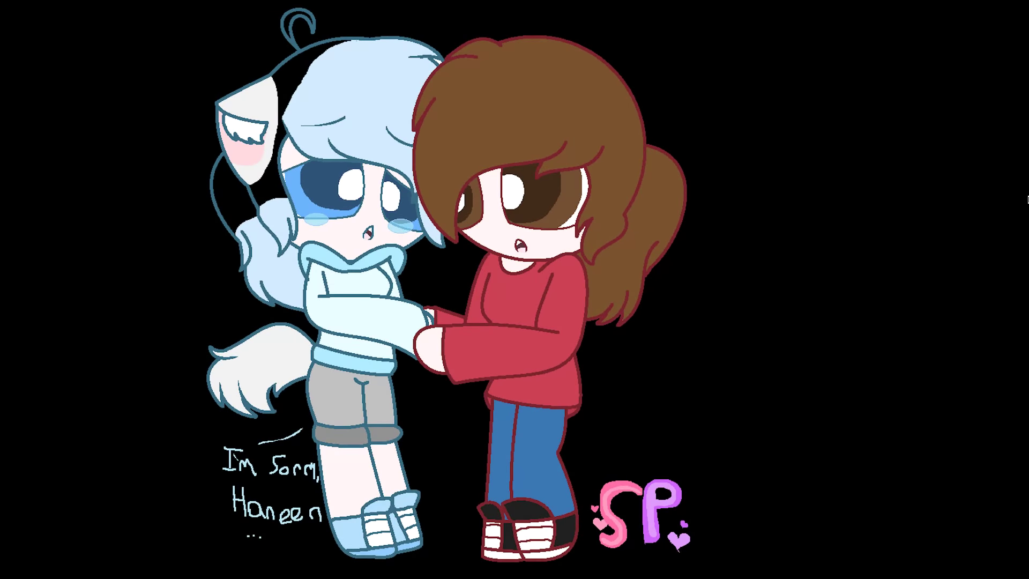